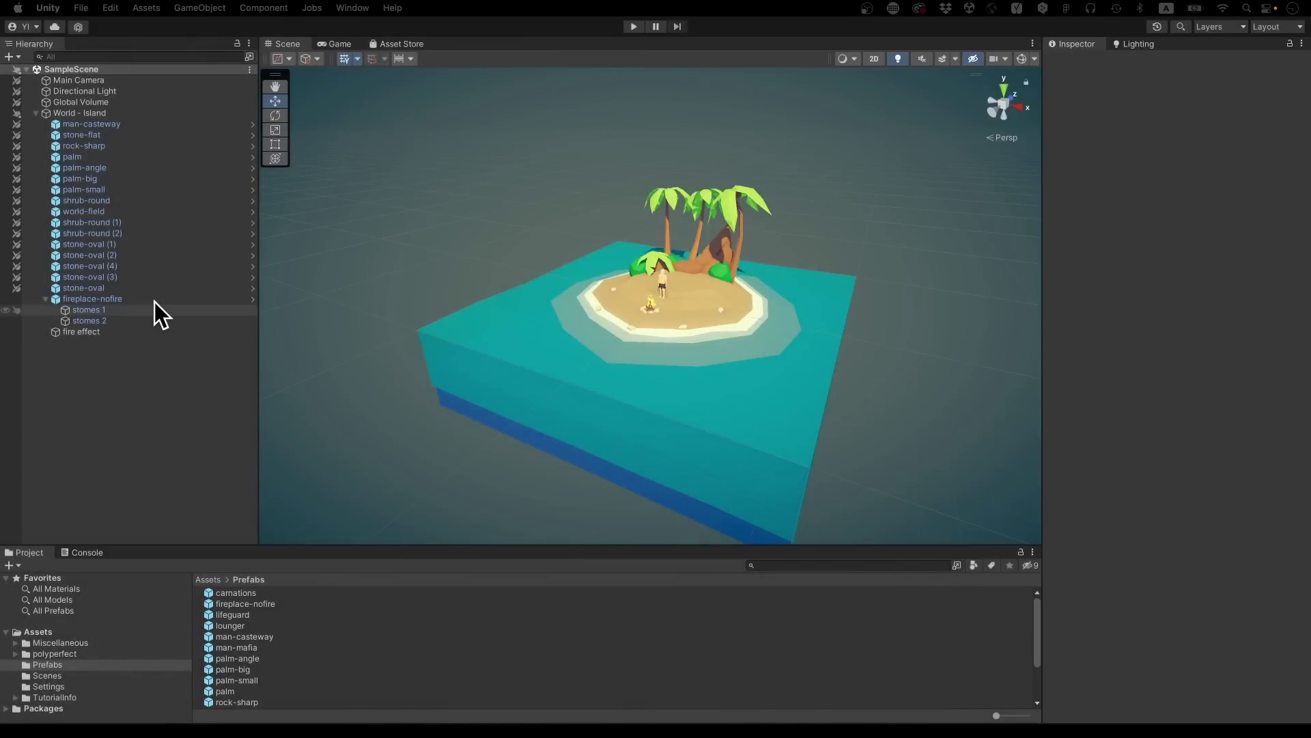
Frame fireplace-nofire and try dragging the fire effect into it, which raises a restructure warning.
{"action": "double_click", "coordinate": [154, 300]}
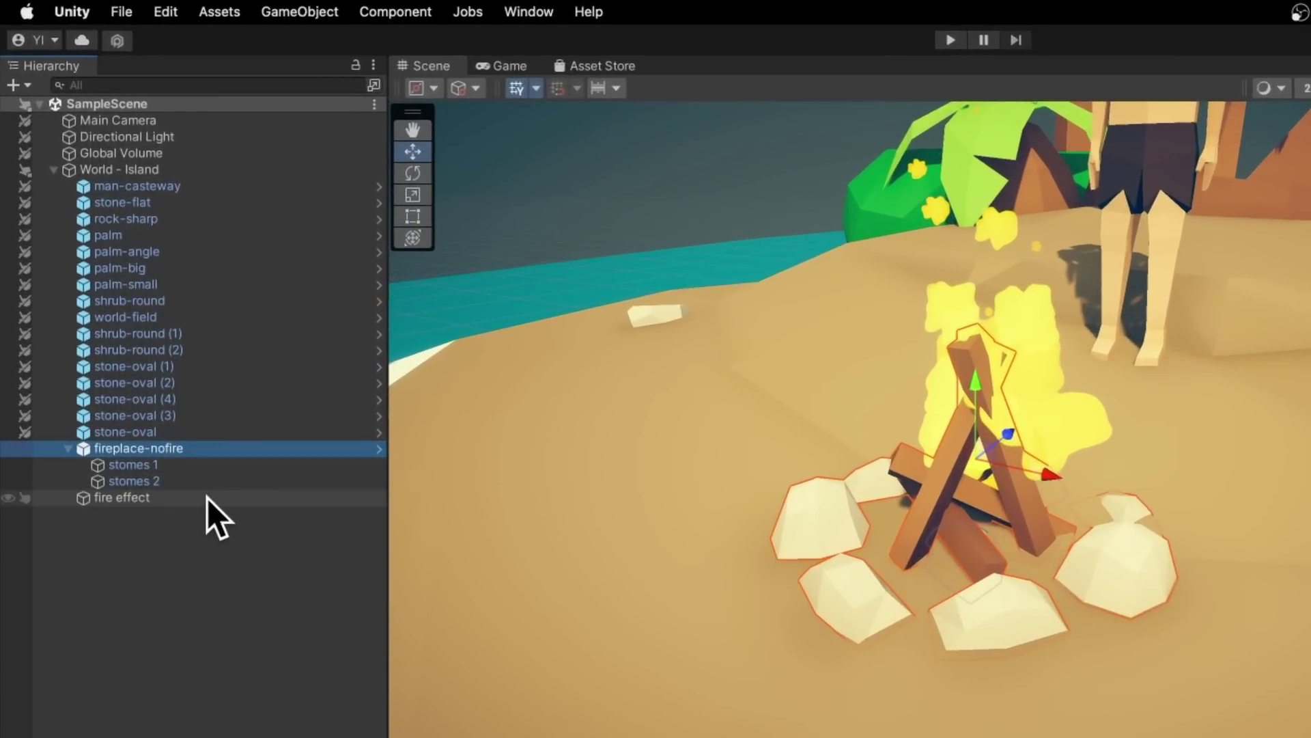
{"action": "left_click", "coordinate": [208, 498]}
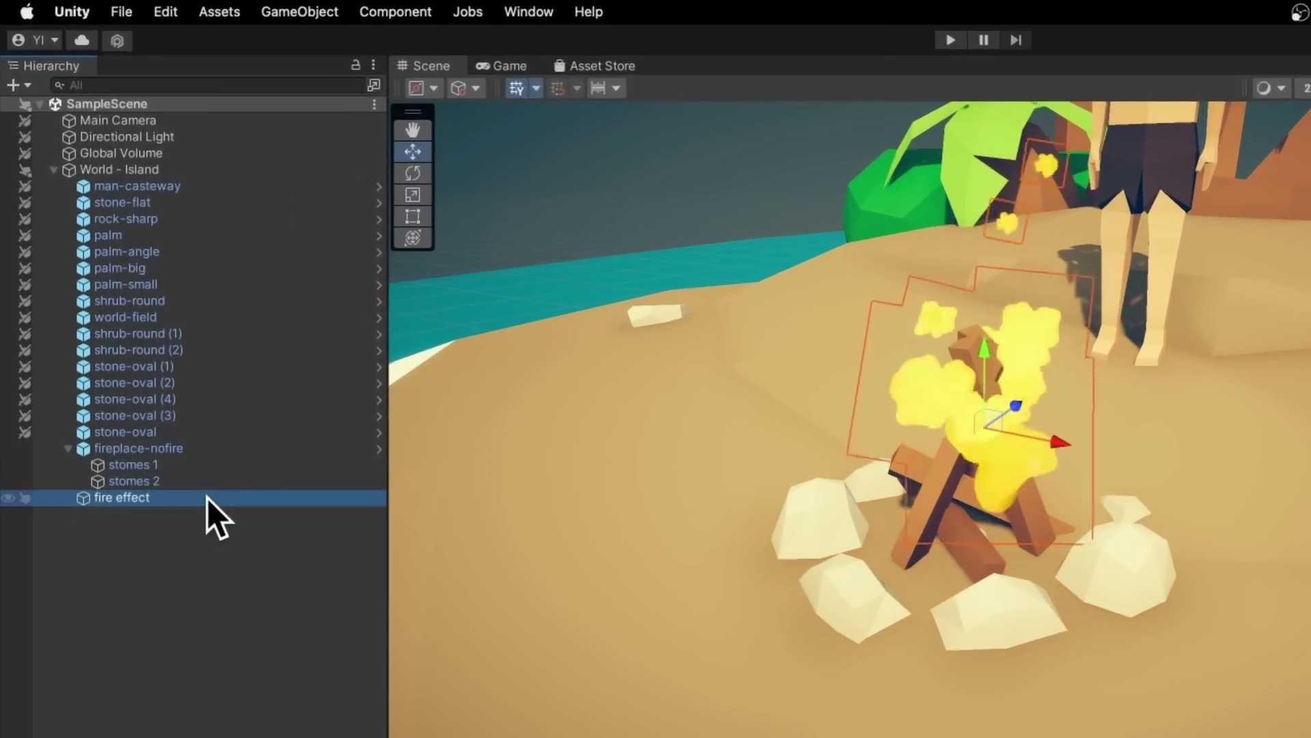
{"action": "left_click_drag", "start_coordinate": [207, 498], "coordinate": [217, 457]}
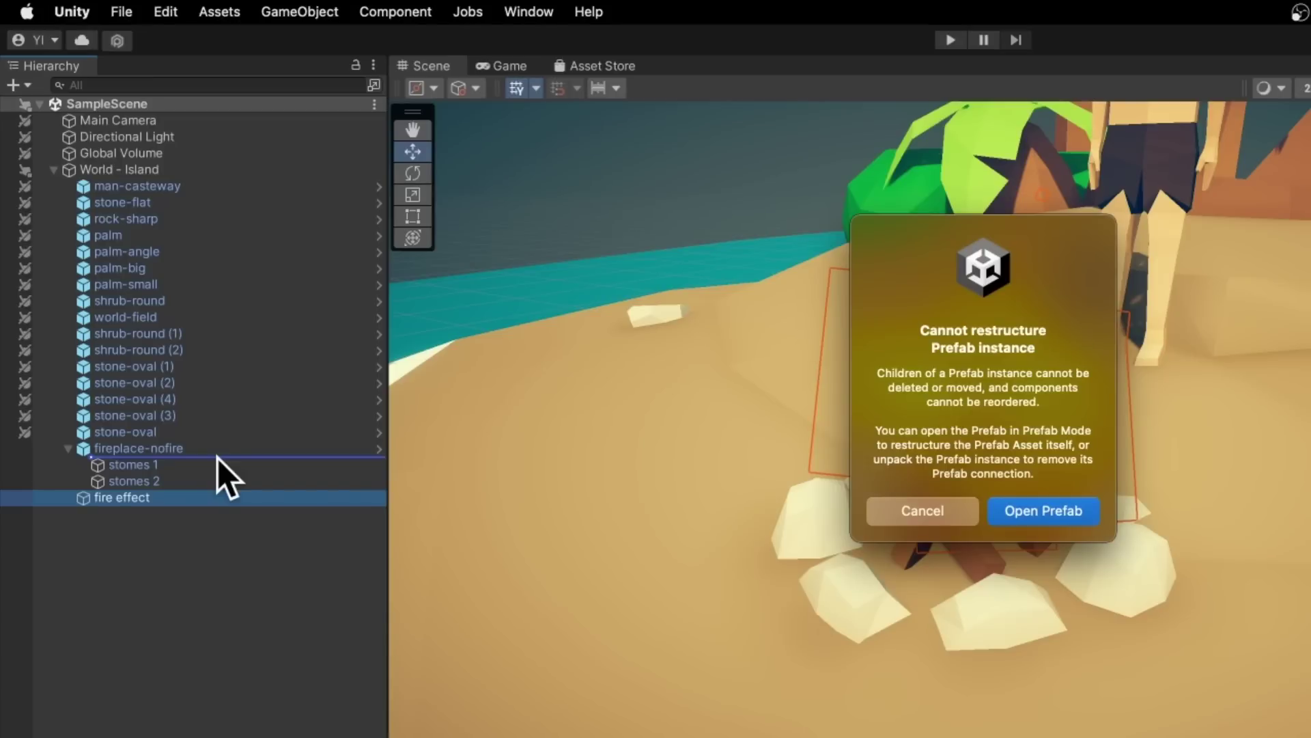
Dismiss the warning and try deleting stomes 2 from the fireplace-nofire instance.
{"action": "key", "text": "Escape"}
{"action": "left_click", "coordinate": [204, 478]}
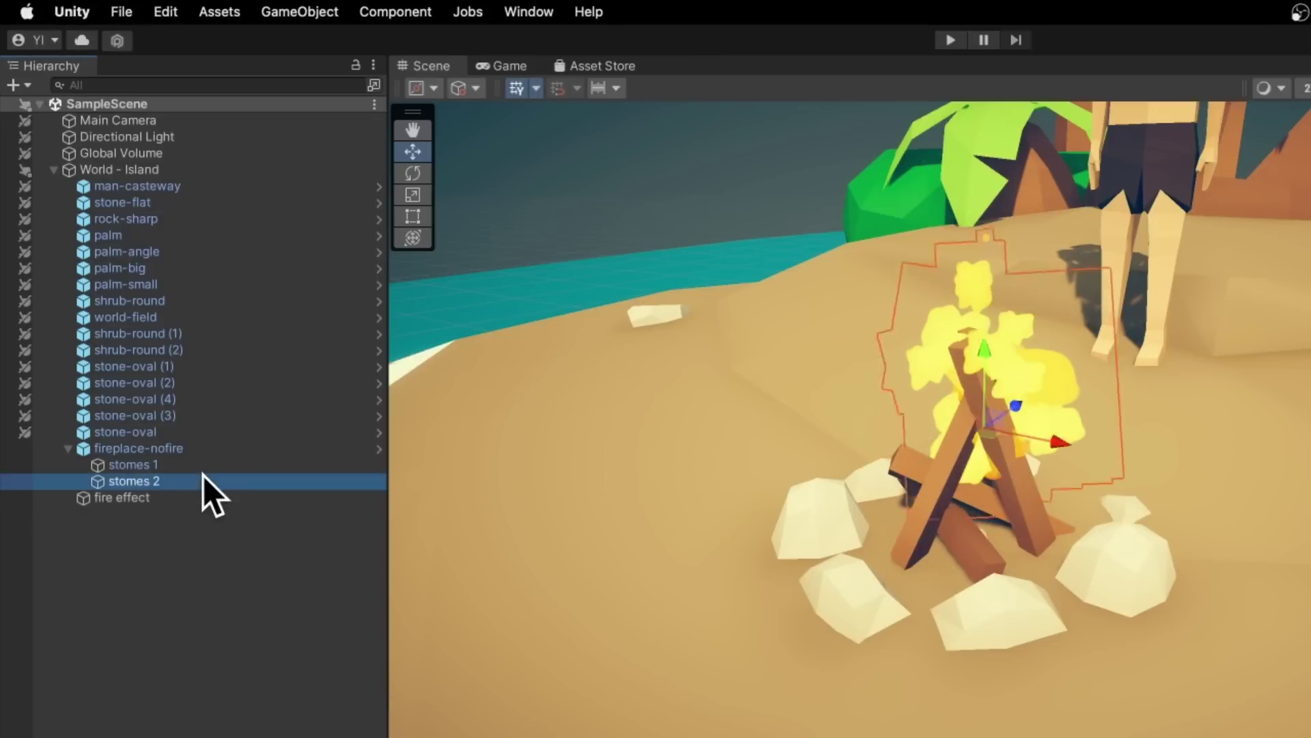
{"action": "key", "text": "Delete"}
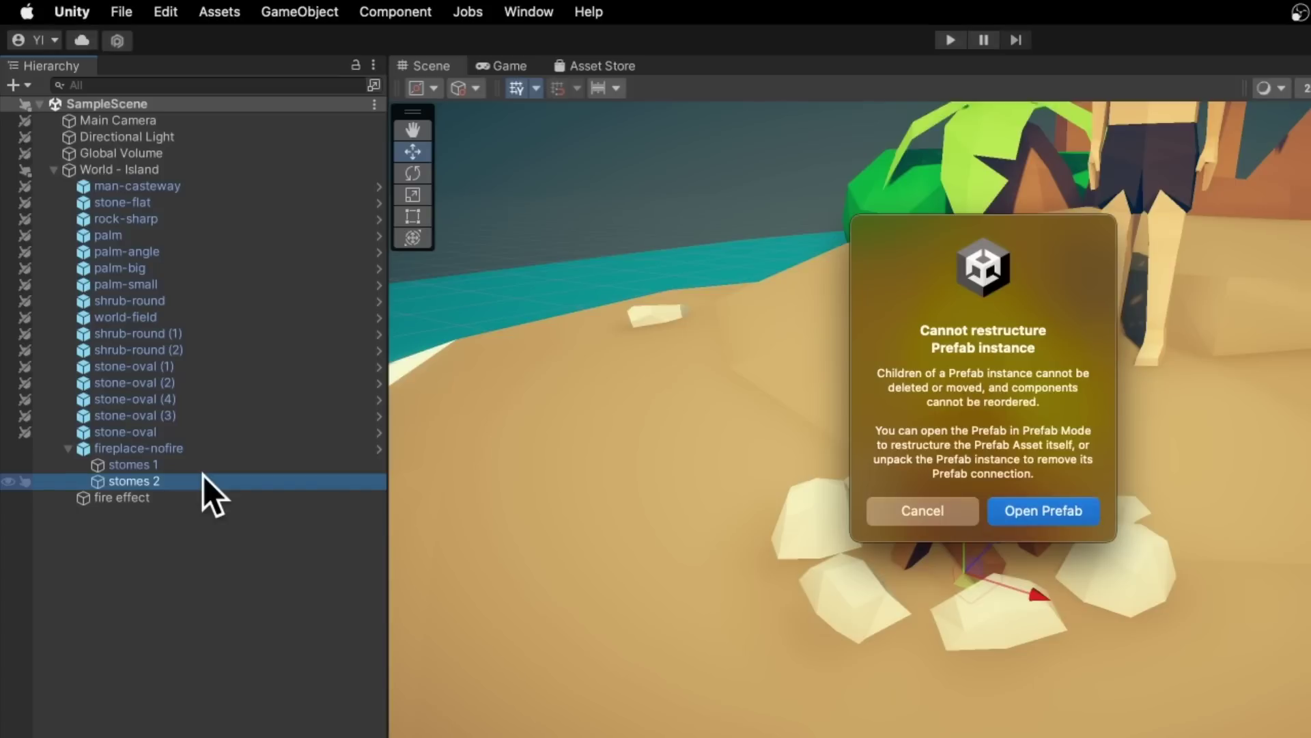
Dismiss the new warning and try nesting the fire effect under fireplace-nofire again.
{"action": "key", "text": "Escape"}
{"action": "left_click", "coordinate": [260, 490]}
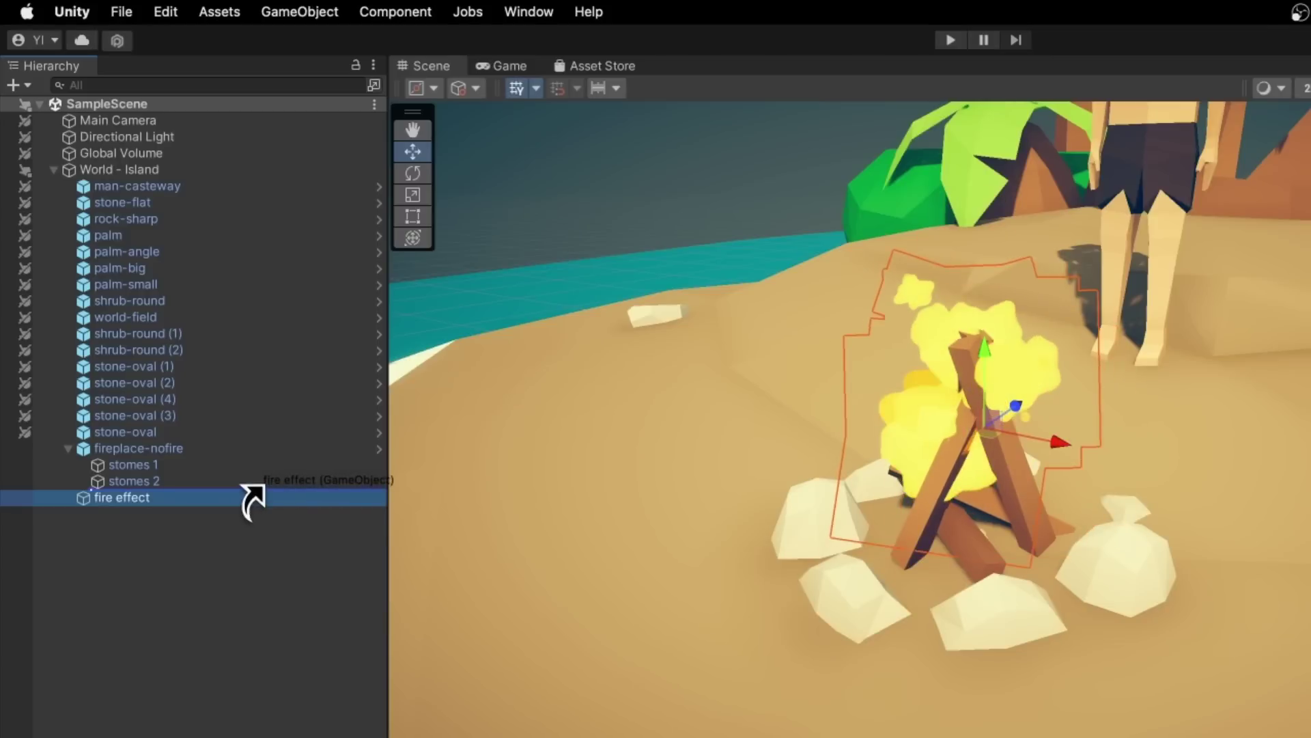
{"action": "left_click_drag", "start_coordinate": [264, 496], "coordinate": [264, 486]}
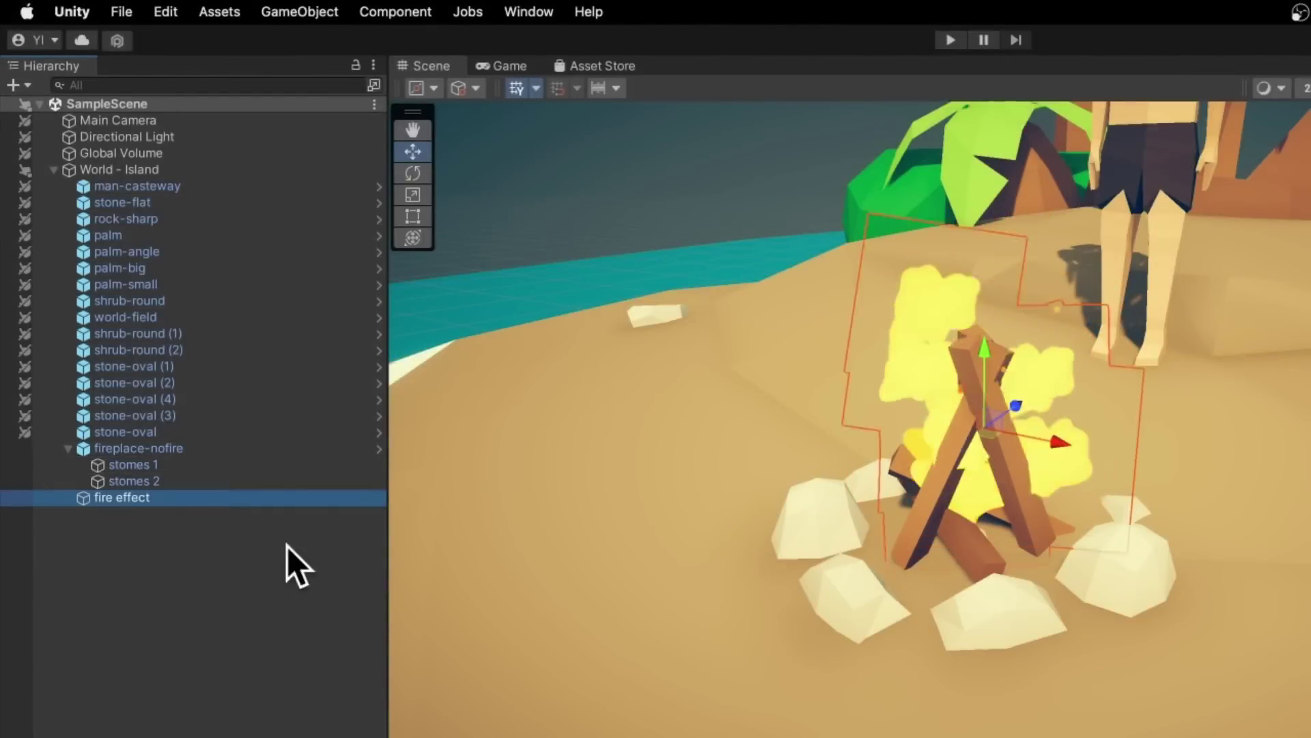
Open fireplace-nofire in Prefab Mode and move stomes 1 below stomes 2.
{"action": "left_click", "coordinate": [378, 448]}
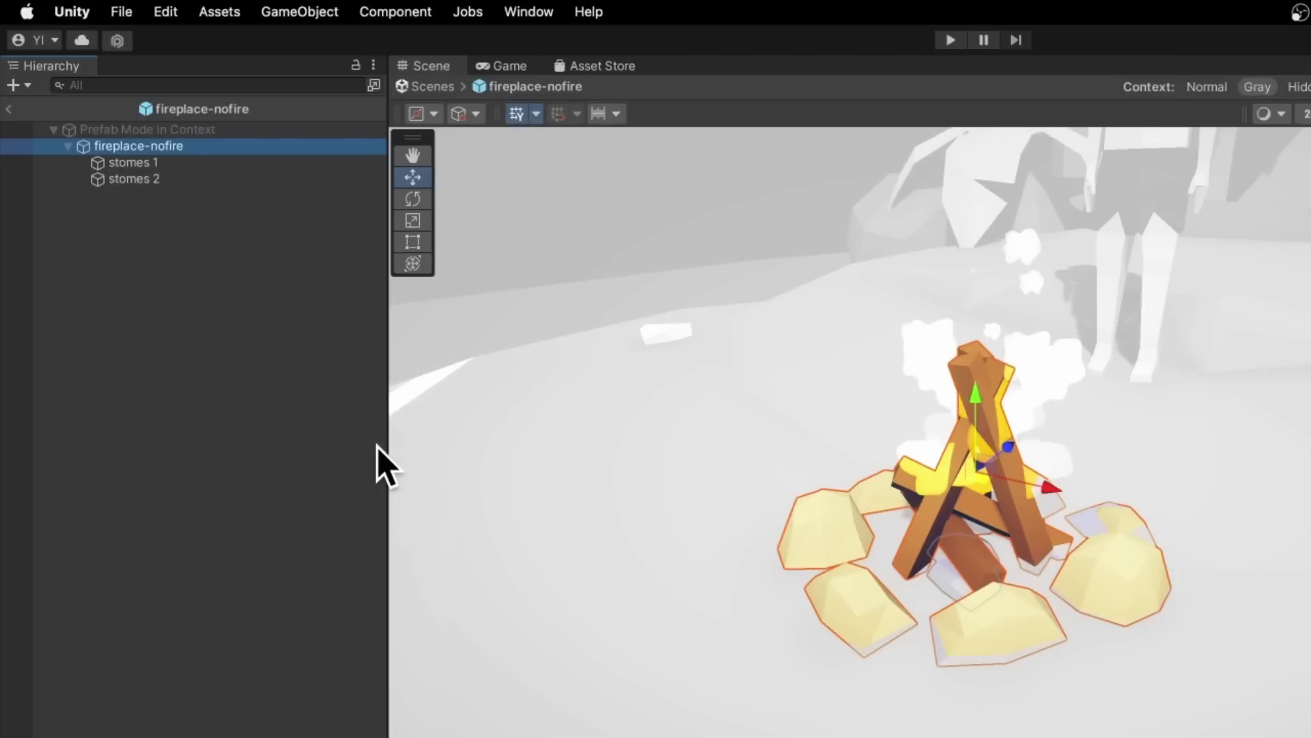
{"action": "mouse_move", "coordinate": [171, 166]}
{"action": "left_mouse_down"}
{"action": "mouse_move", "coordinate": [152, 183]}
{"action": "mouse_move", "coordinate": [171, 187]}
{"action": "left_mouse_up"}
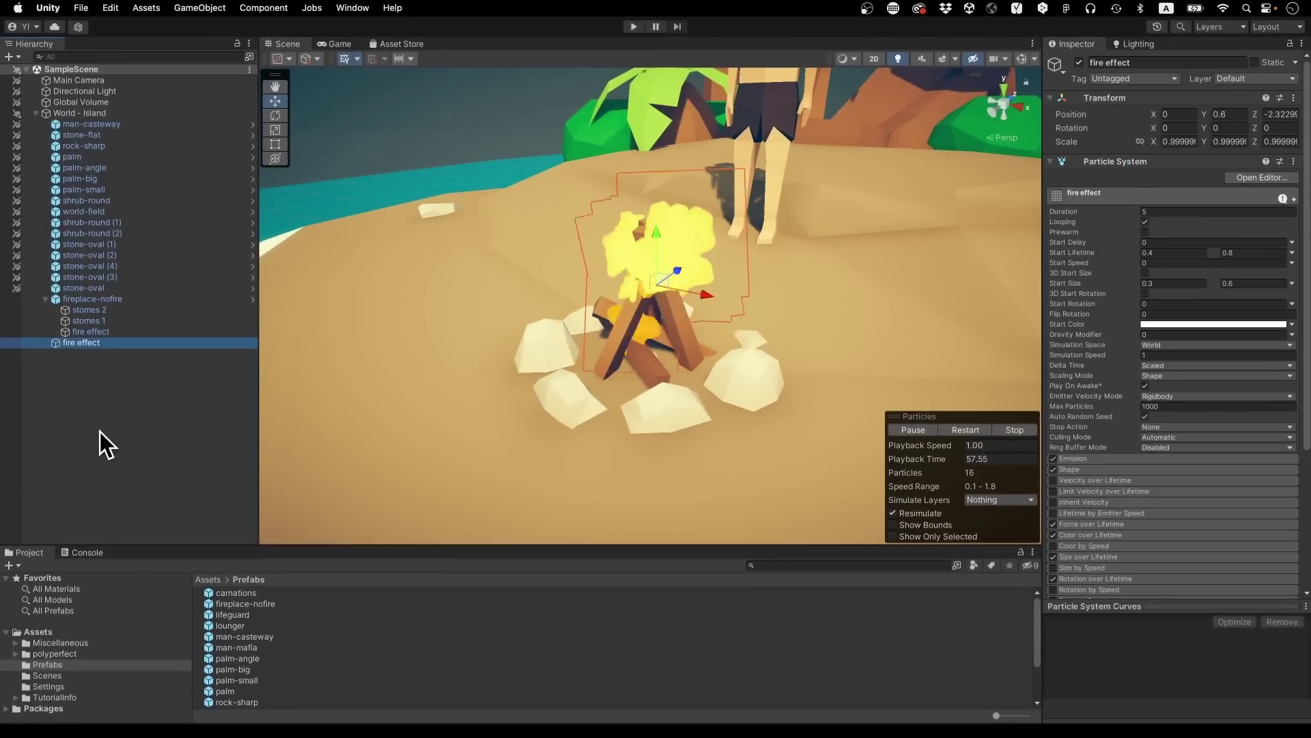
Undo the stone reorder and nest the fire effect in fireplace-nofire above stomes 1.
{"action": "key", "text": "ctrl+z"}
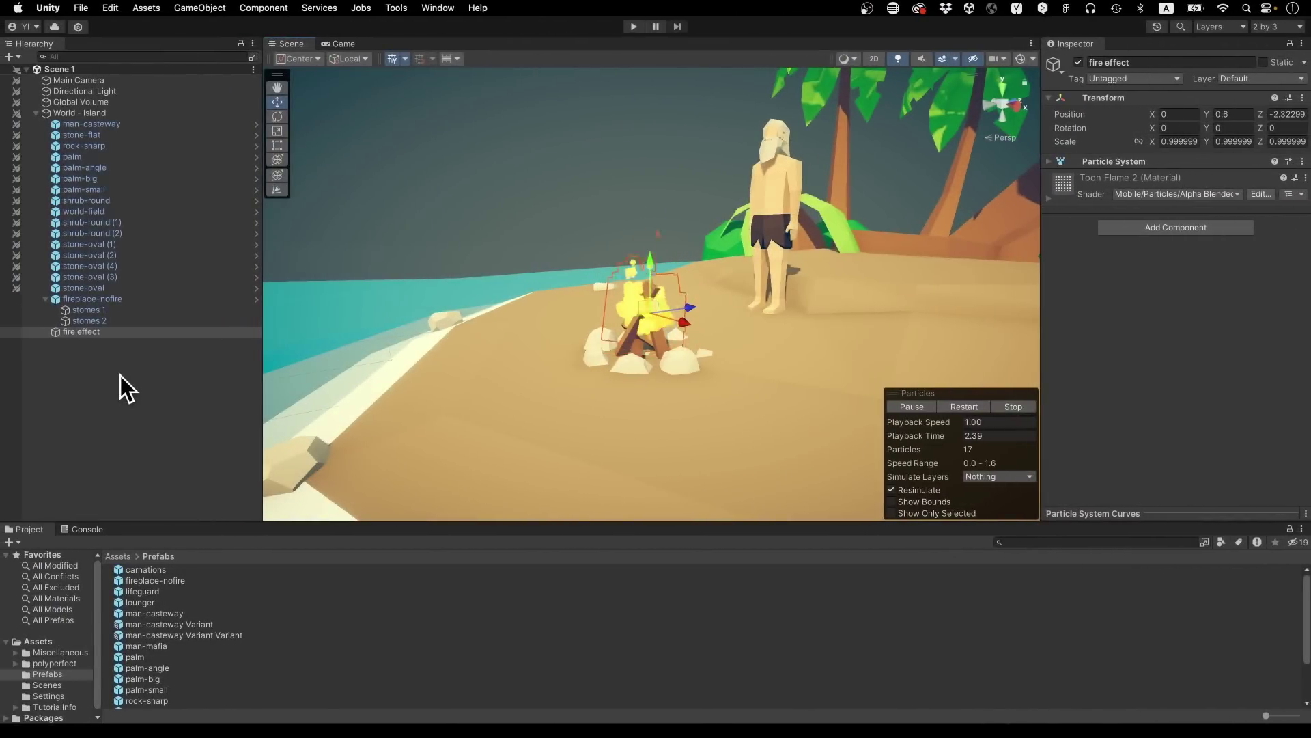
{"action": "left_click_drag", "start_coordinate": [122, 331], "coordinate": [123, 306]}
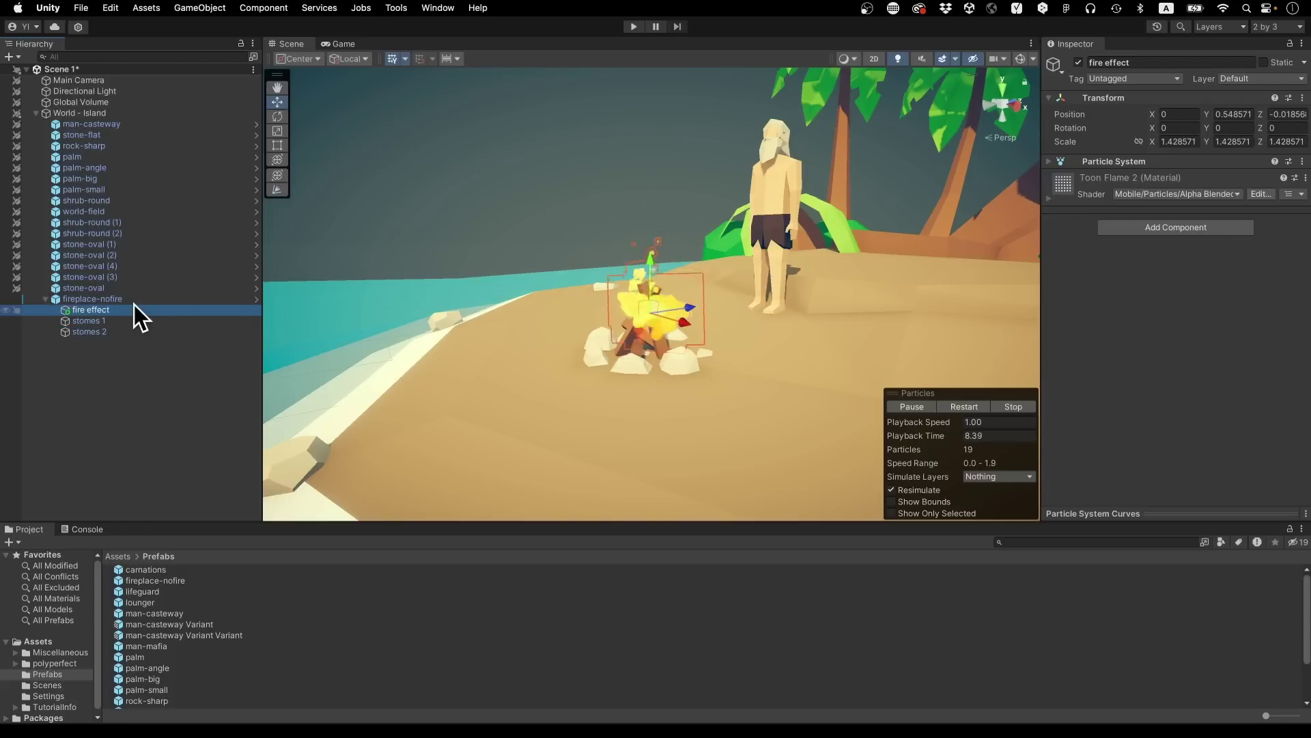
{"action": "key", "text": "super+z"}
{"action": "left_click", "coordinate": [1225, 232]}
{"action": "left_click", "coordinate": [1215, 274]}
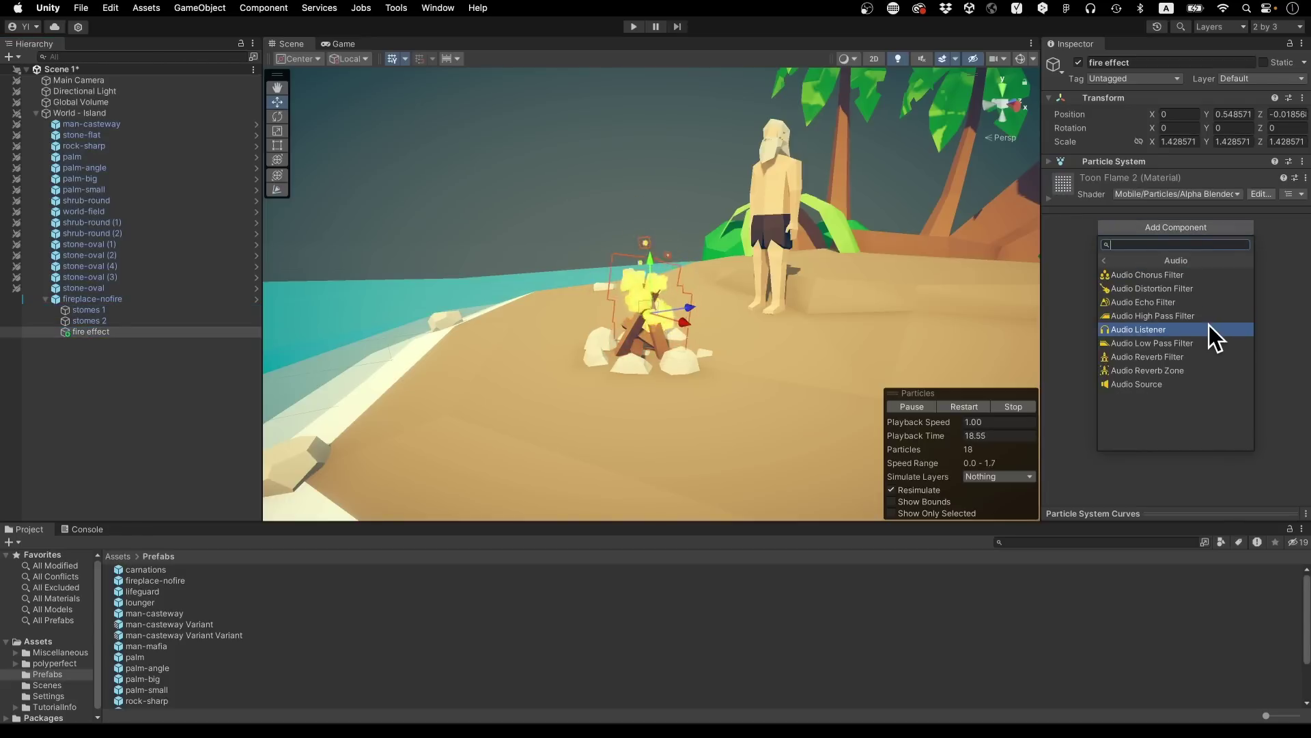
{"action": "left_click", "coordinate": [1207, 328]}
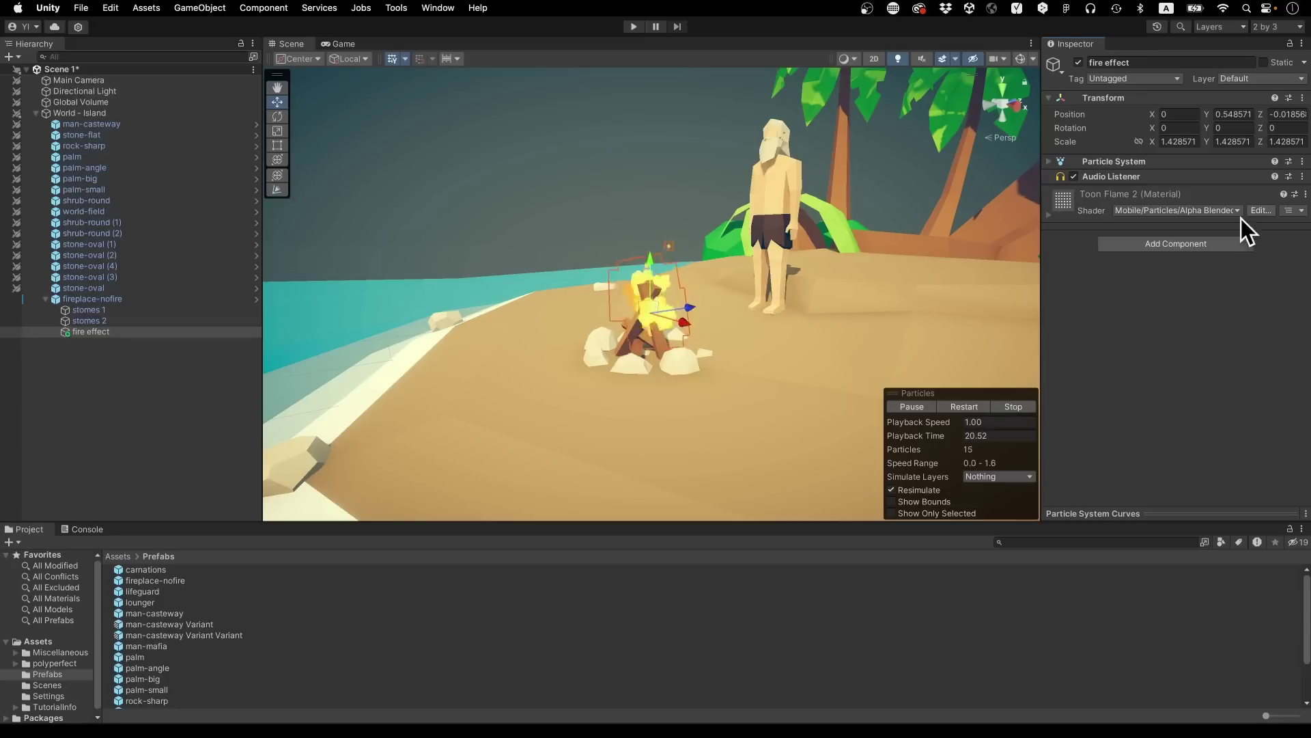
{"action": "right_click", "coordinate": [1284, 178]}
{"action": "left_click", "coordinate": [1294, 235]}
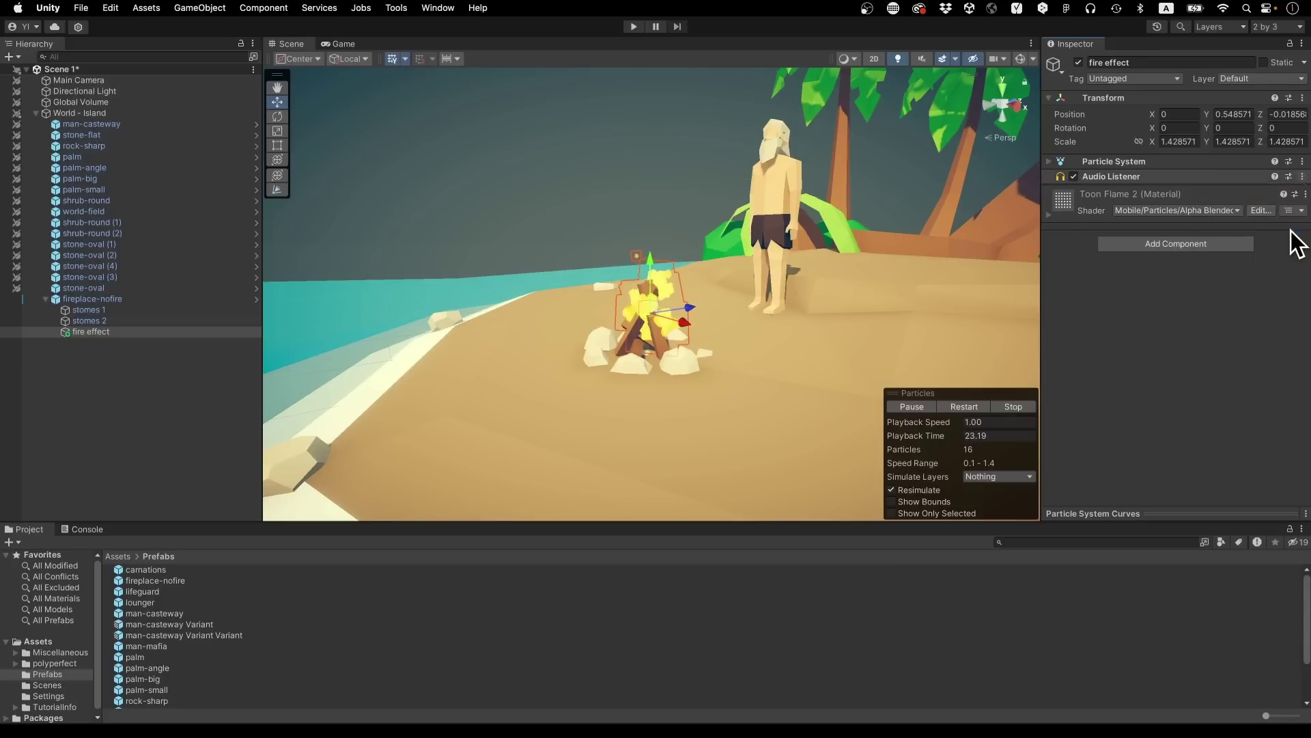
{"action": "right_click", "coordinate": [1284, 161]}
{"action": "left_click", "coordinate": [1284, 205]}
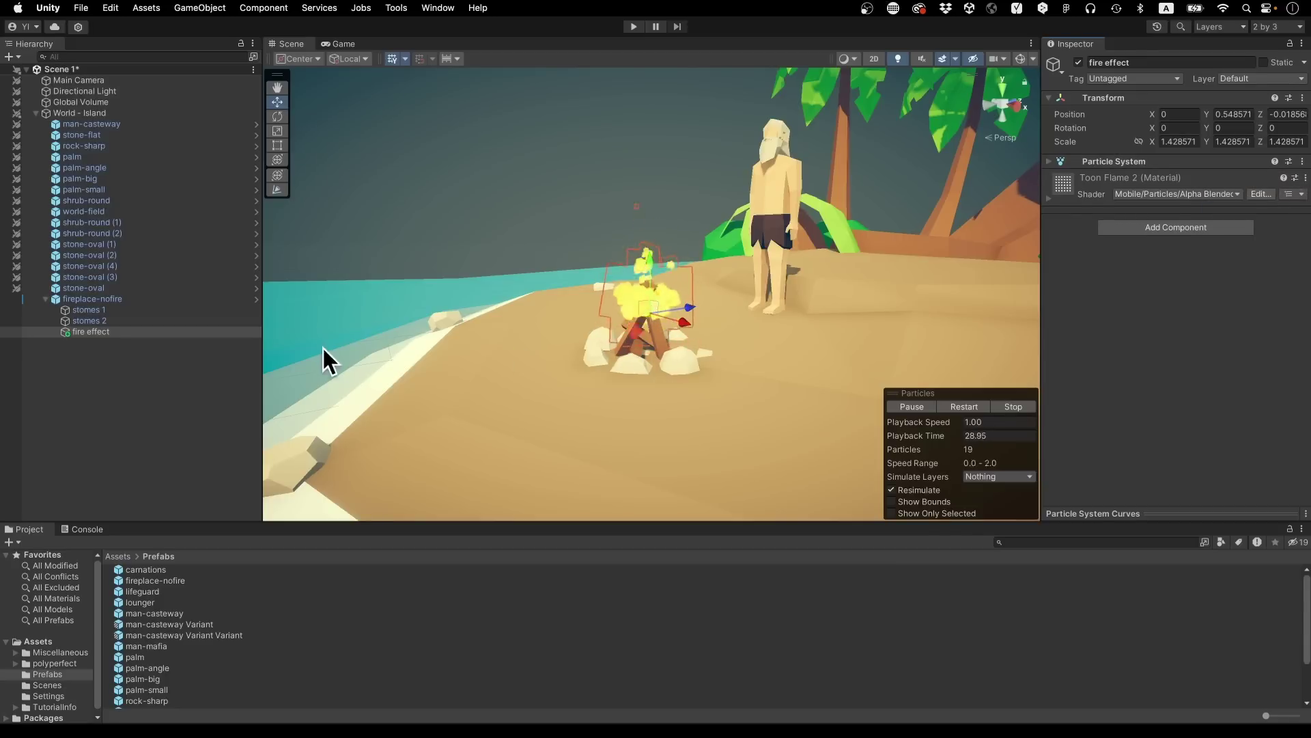
{"action": "left_click_drag", "start_coordinate": [200, 311], "coordinate": [197, 323]}
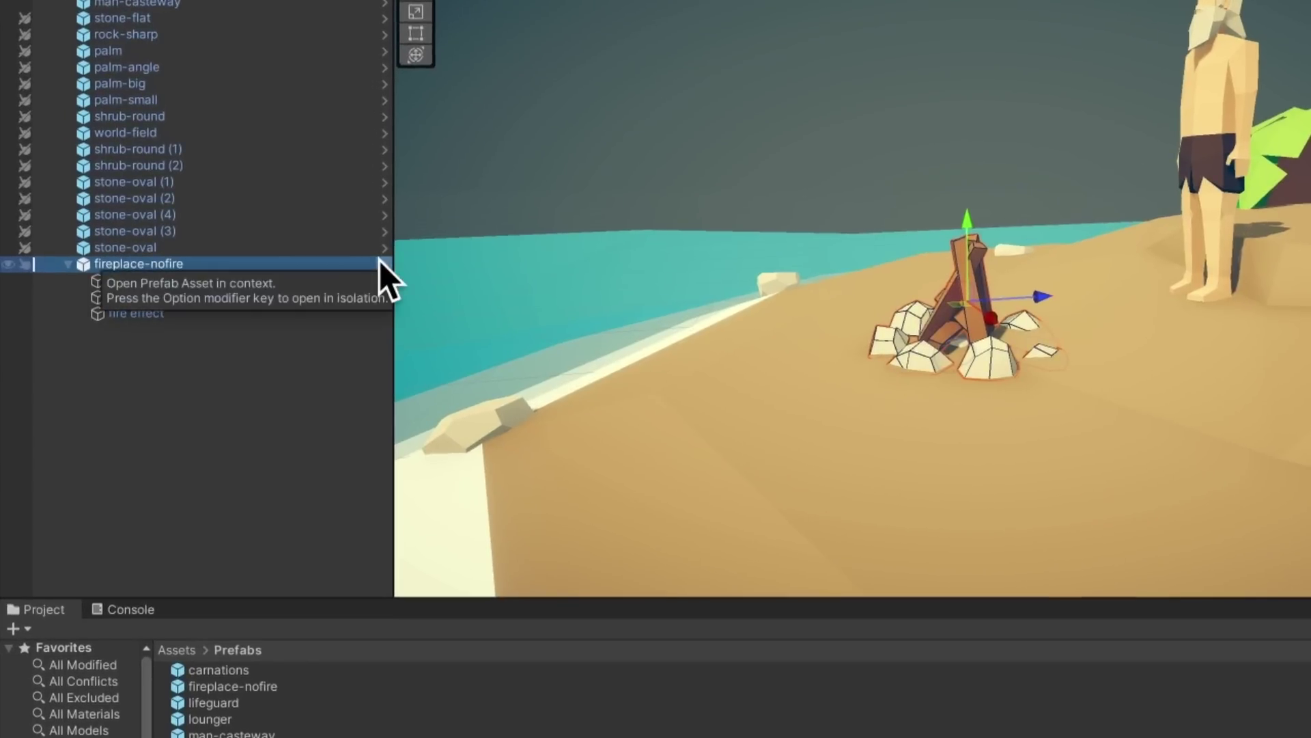
Raise the fire effect's maximum Start Size to 3.54, then open the fireplace-nofire prefab asset alone.
{"action": "left_click", "coordinate": [380, 263]}
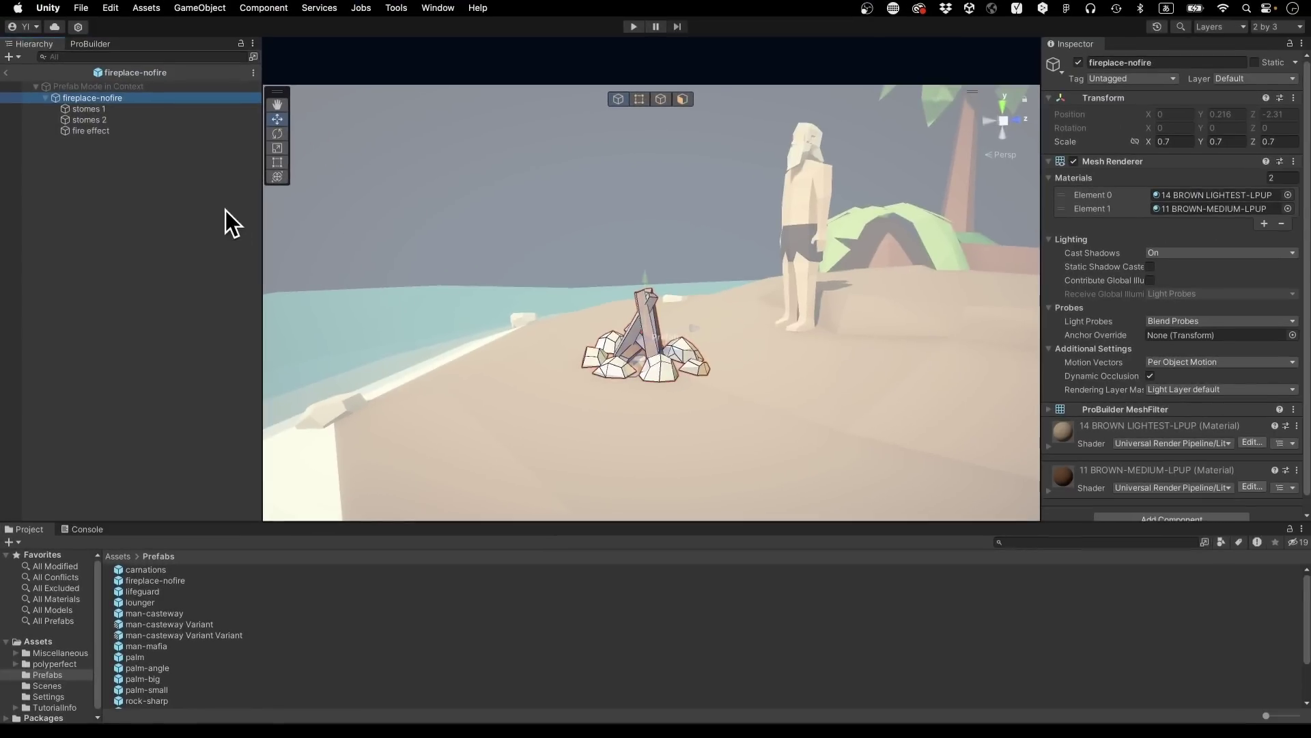
{"action": "left_click", "coordinate": [200, 130]}
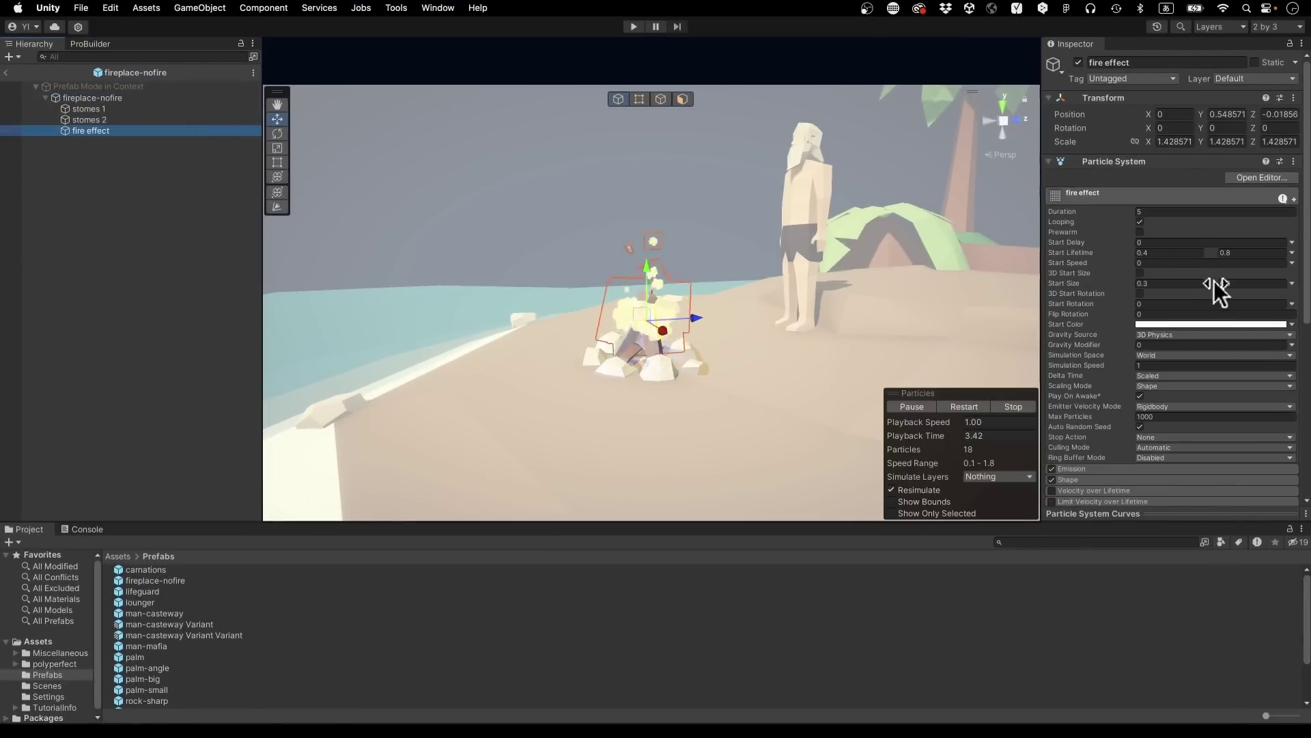
{"action": "mouse_move", "coordinate": [1215, 284]}
{"action": "left_mouse_down"}
{"action": "mouse_move", "coordinate": [1288, 290]}
{"action": "mouse_move", "coordinate": [1190, 302]}
{"action": "left_mouse_up"}
{"action": "double_click", "coordinate": [125, 584]}
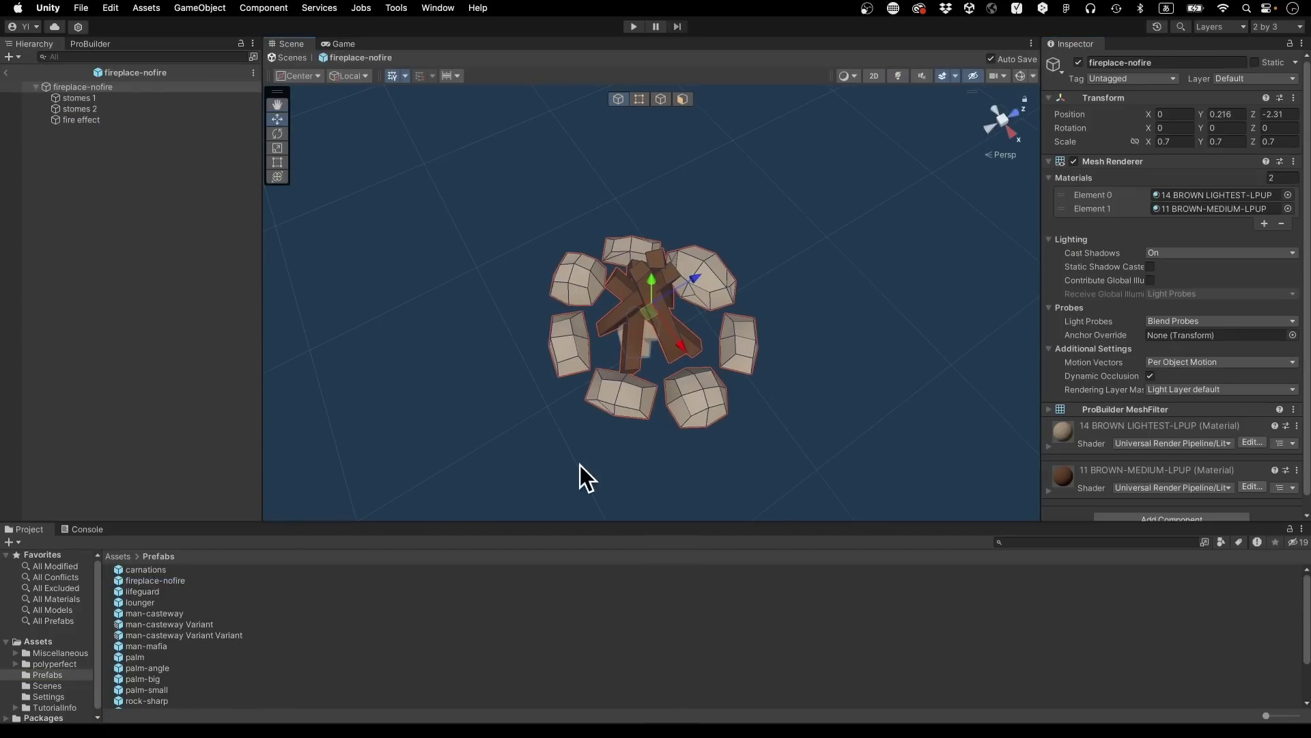
{"action": "left_click_drag", "start_coordinate": [580, 465], "coordinate": [913, 212], "text": "alt"}
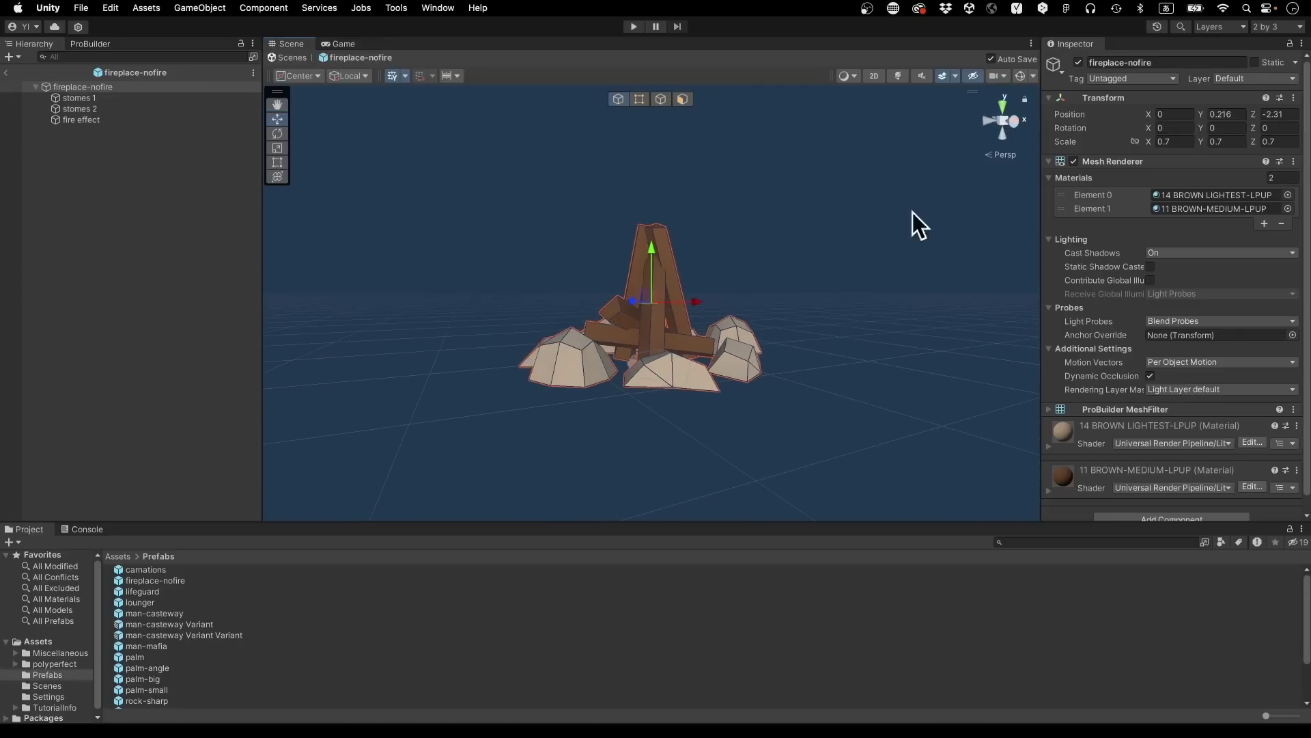
{"action": "left_click", "coordinate": [640, 108]}
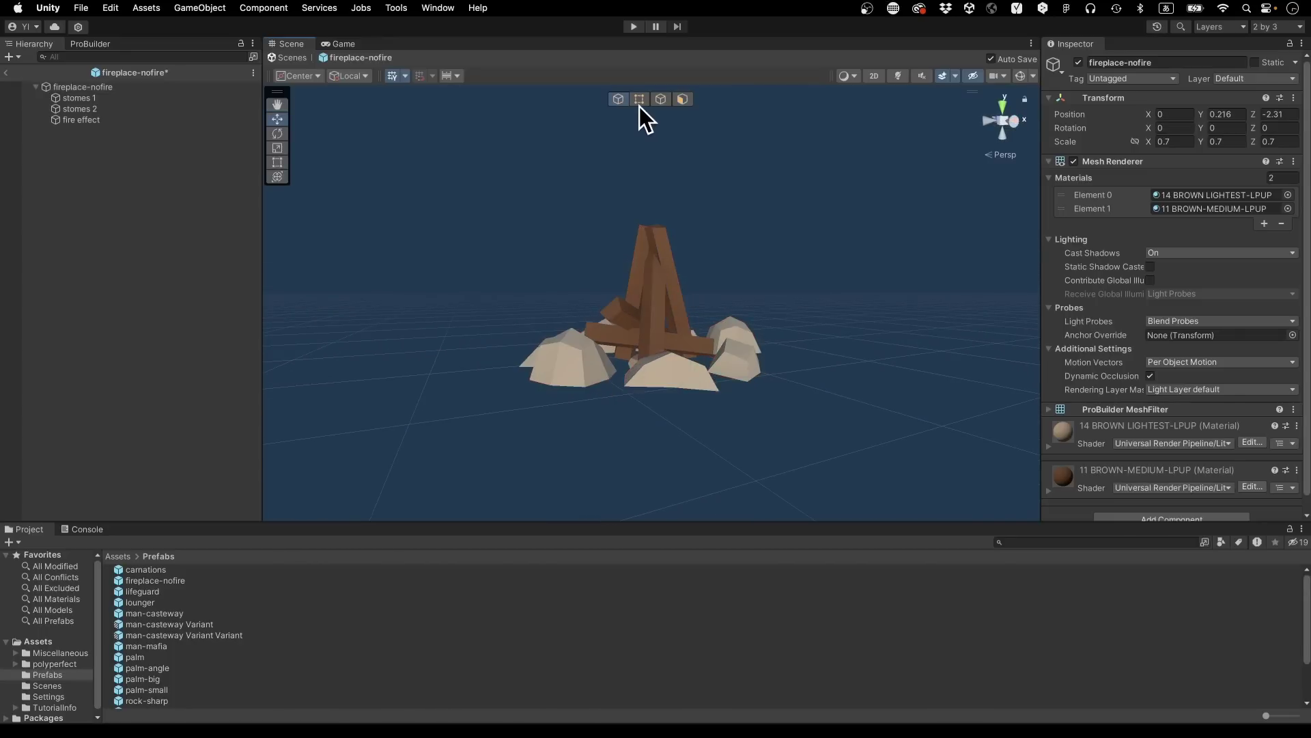
{"action": "left_click", "coordinate": [653, 231]}
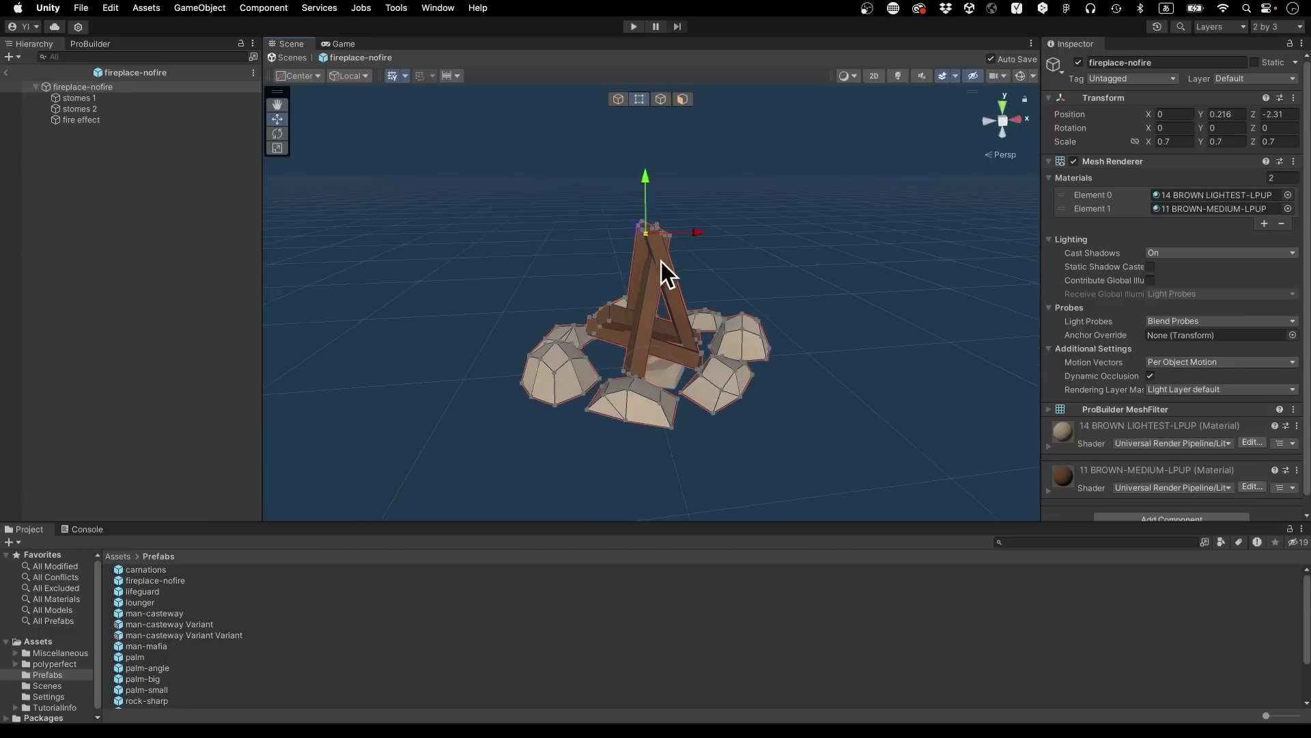
{"action": "left_click_drag", "start_coordinate": [702, 231], "coordinate": [670, 272], "text": "alt"}
{"action": "scroll", "coordinate": [674, 271], "scroll_direction": "up", "scroll_amount": 5}
{"action": "scroll", "coordinate": [679, 300], "scroll_direction": "down", "scroll_amount": 3}
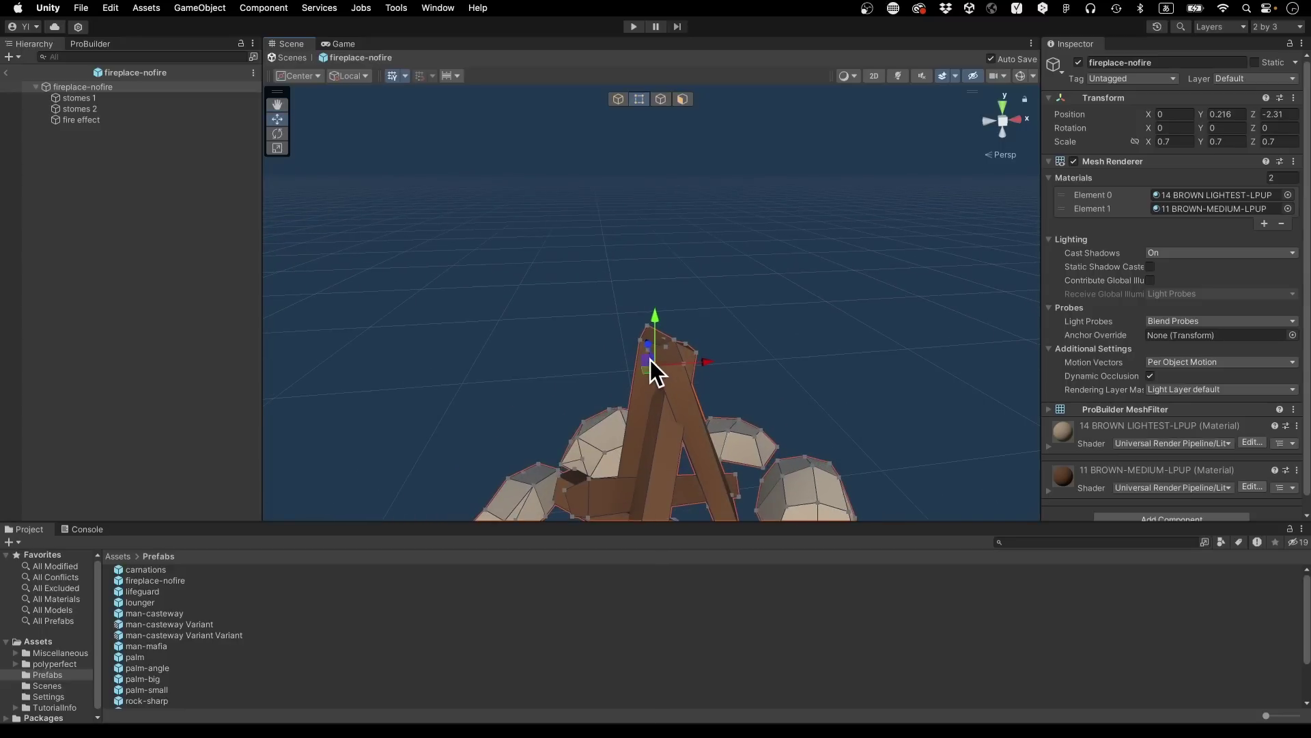
{"action": "left_click_drag", "start_coordinate": [650, 367], "coordinate": [500, 394]}
{"action": "key", "text": "super+z"}
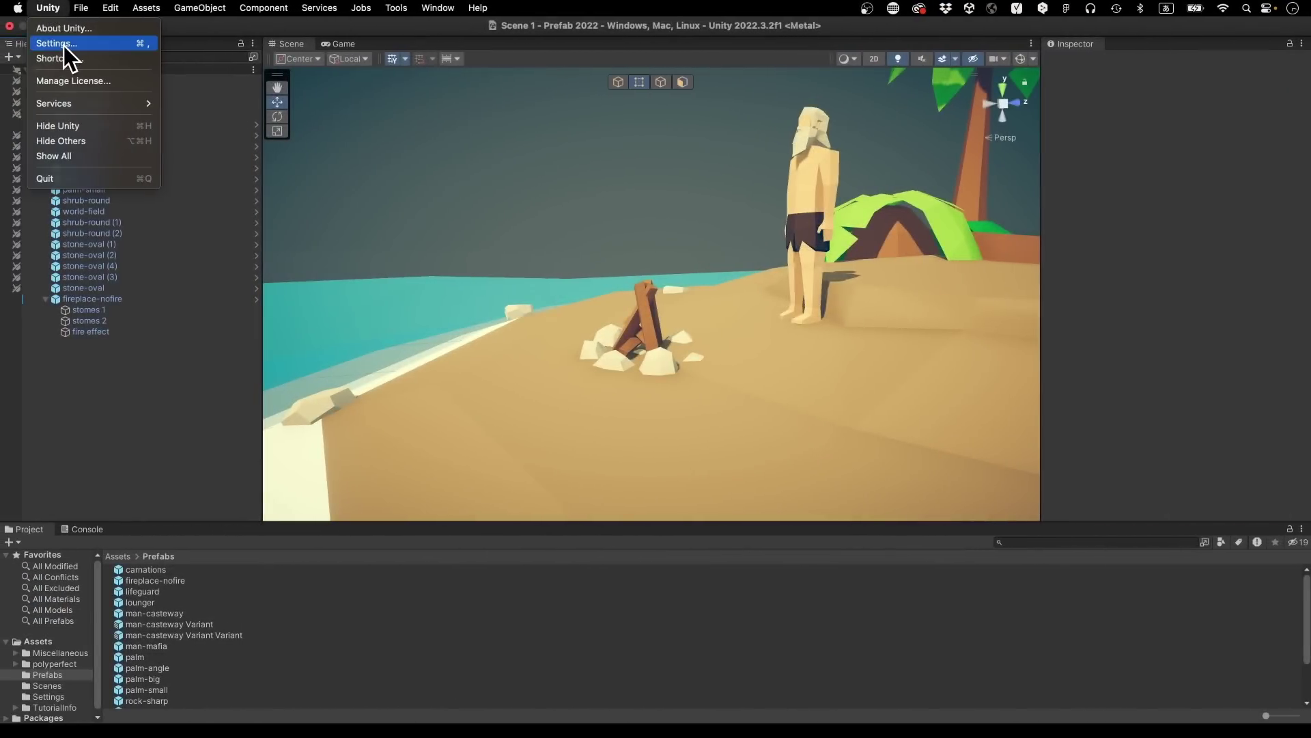
{"action": "left_click", "coordinate": [63, 44]}
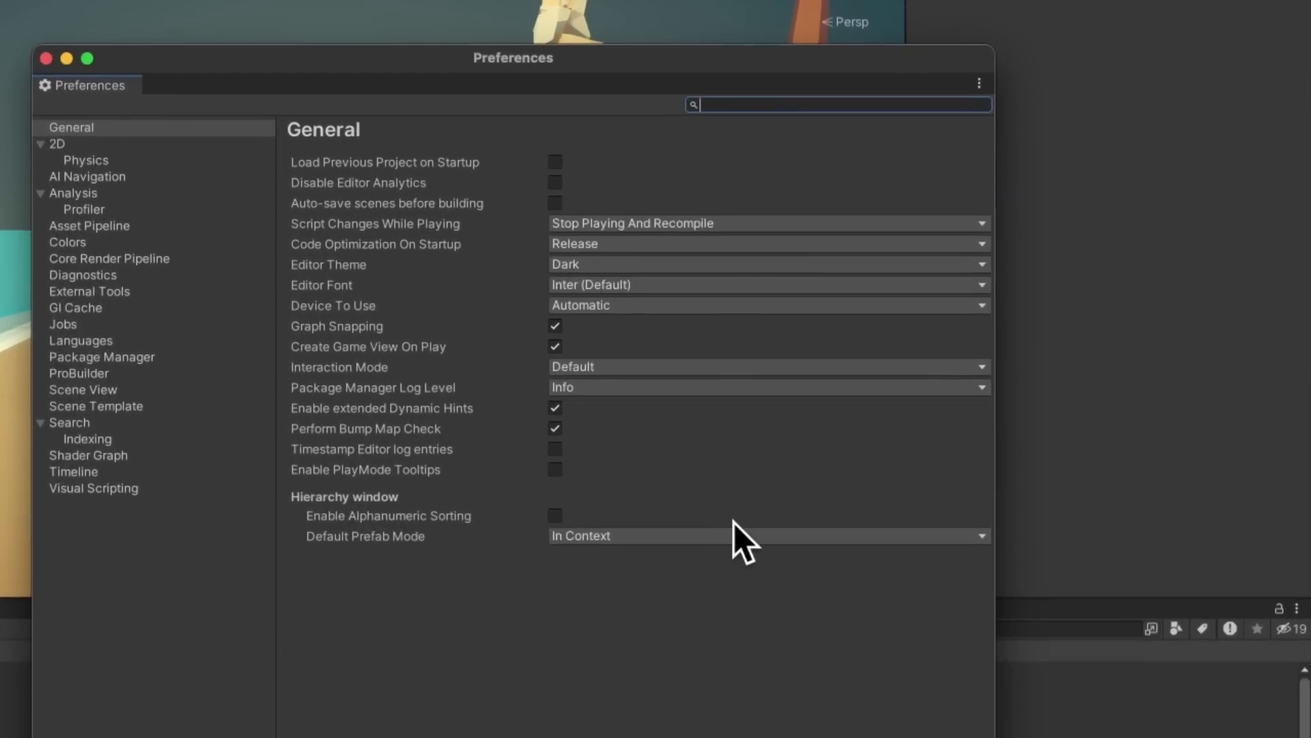
{"action": "left_click", "coordinate": [931, 478]}
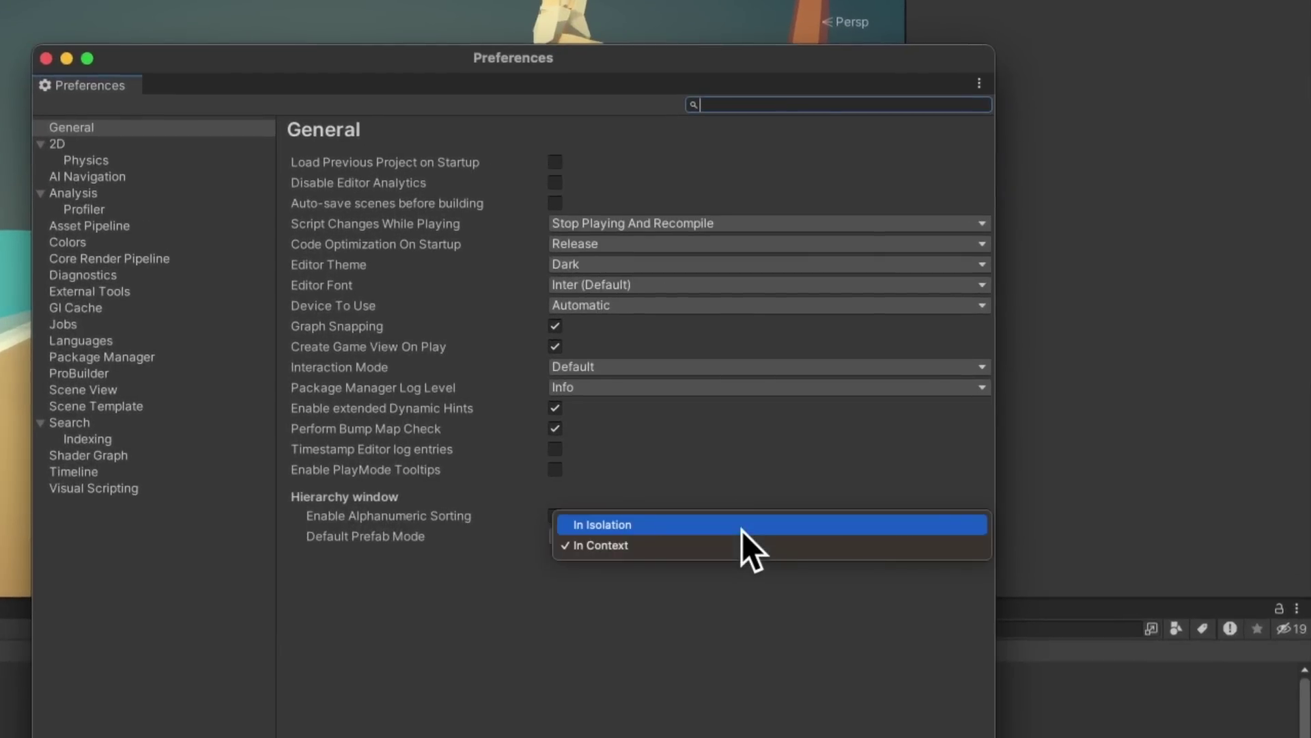
{"action": "left_click", "coordinate": [746, 545]}
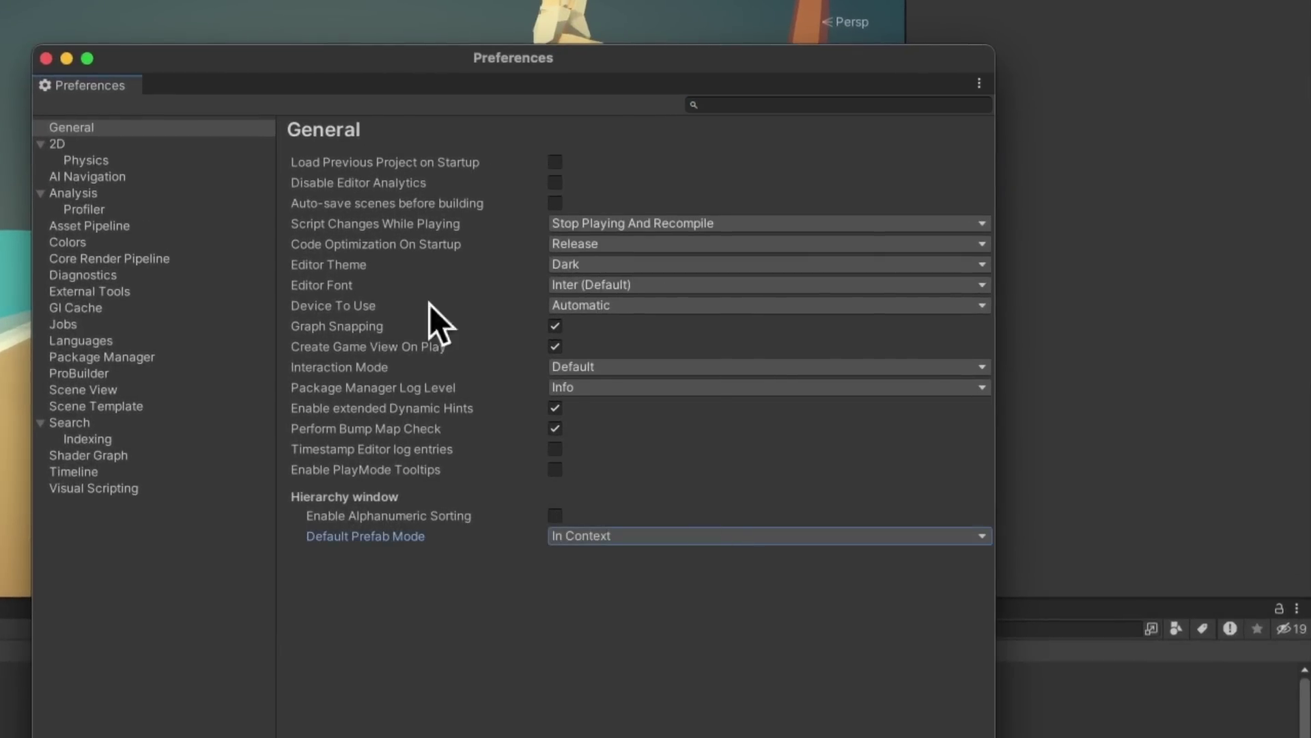
{"action": "left_click", "coordinate": [46, 58]}
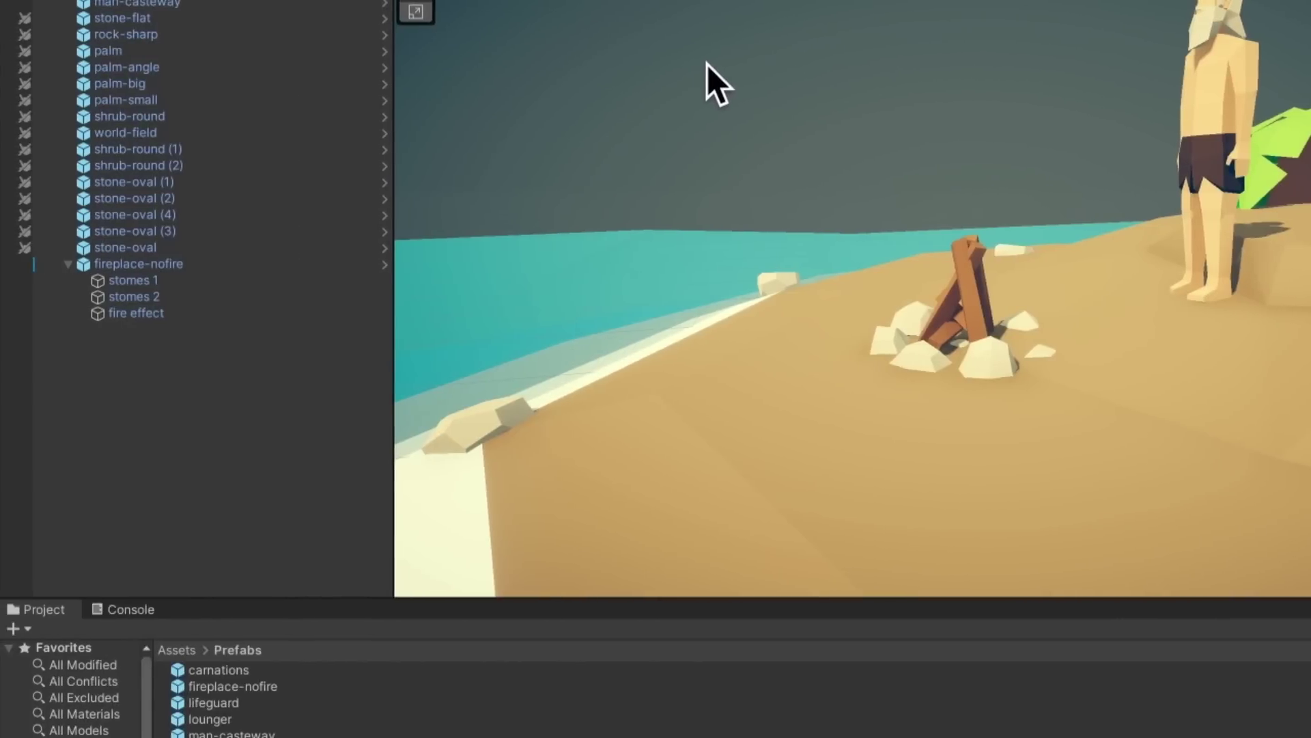
{"action": "left_click", "coordinate": [281, 263]}
{"action": "right_click", "coordinate": [282, 263]}
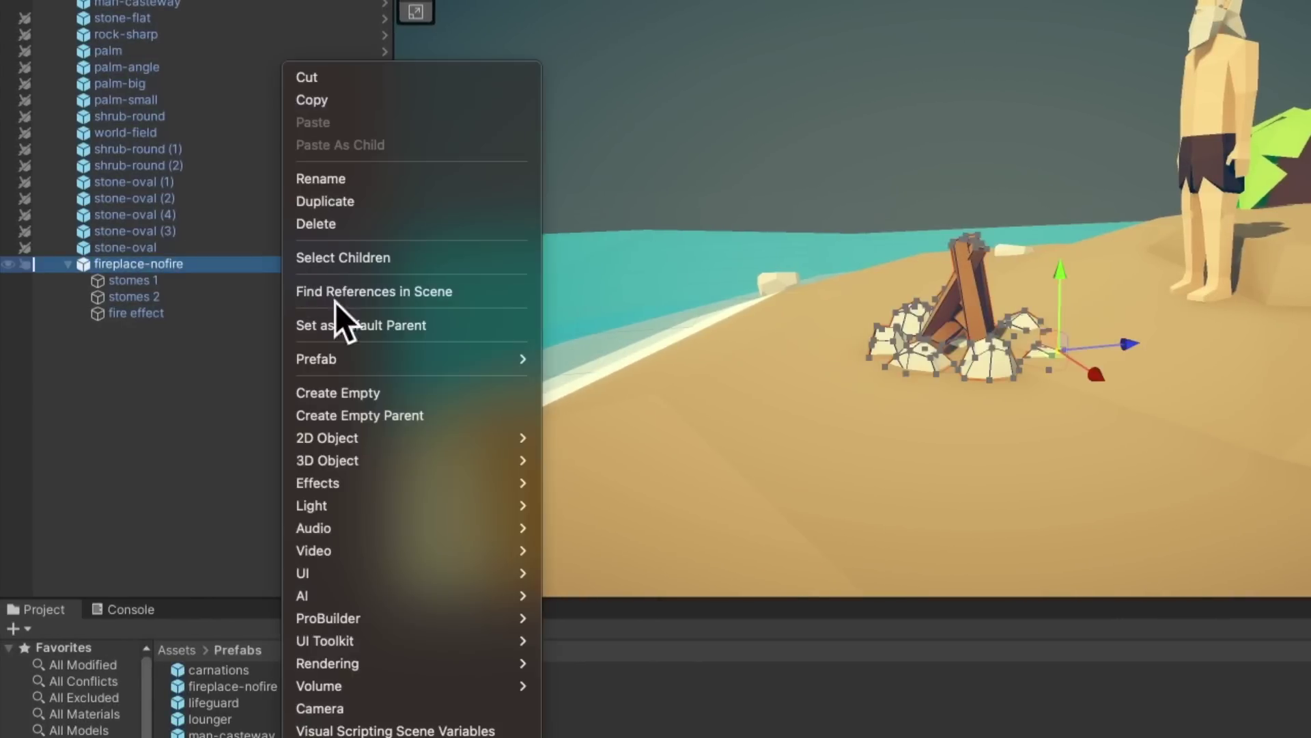
{"action": "mouse_move", "coordinate": [407, 358]}
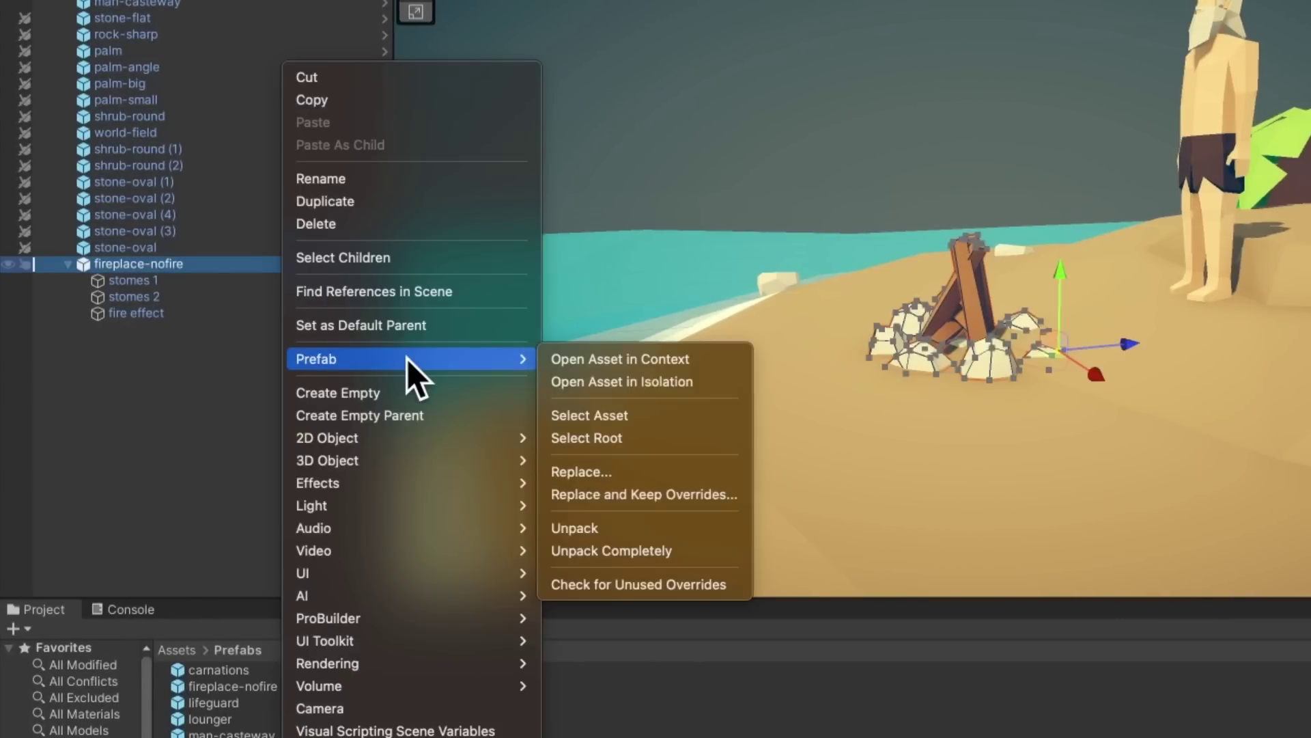
{"action": "left_click", "coordinate": [658, 382]}
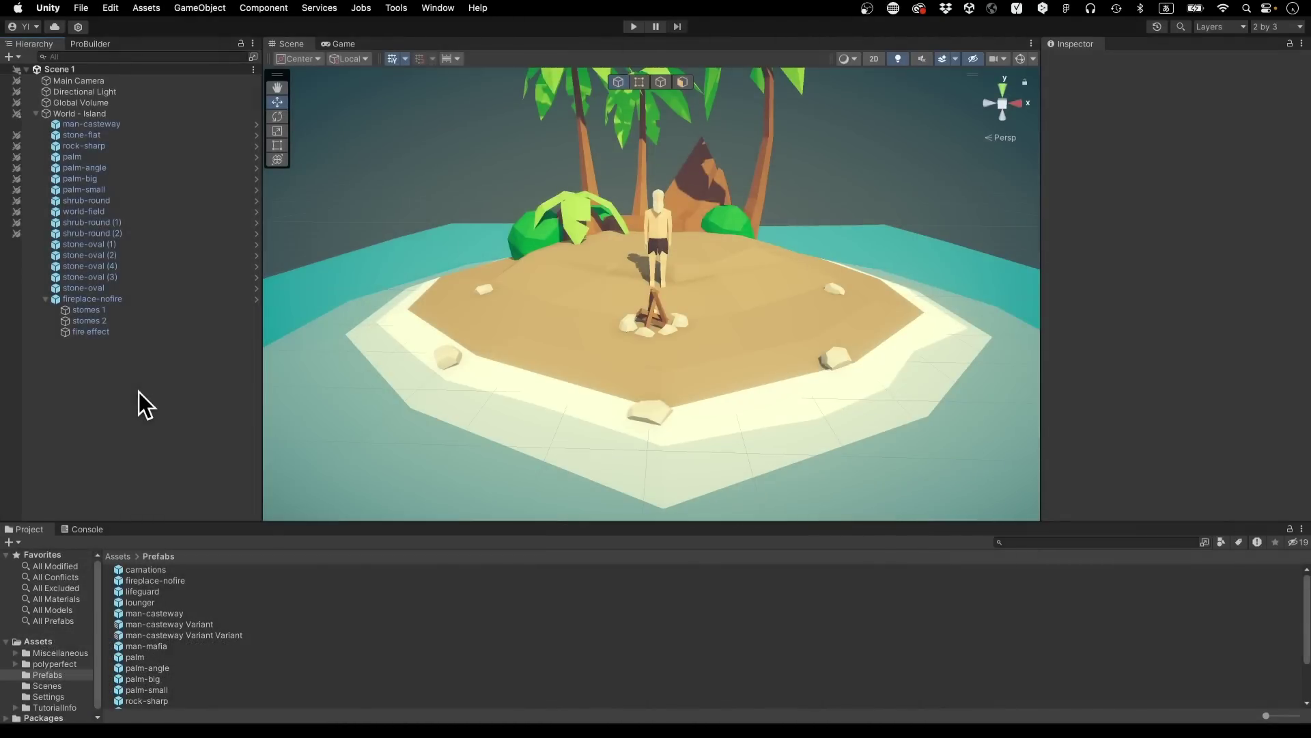
Trial-swap the five oval stones for carnations, lounger, fireplace-nofire and man-mafia prefabs.
{"action": "left_click", "coordinate": [121, 244]}
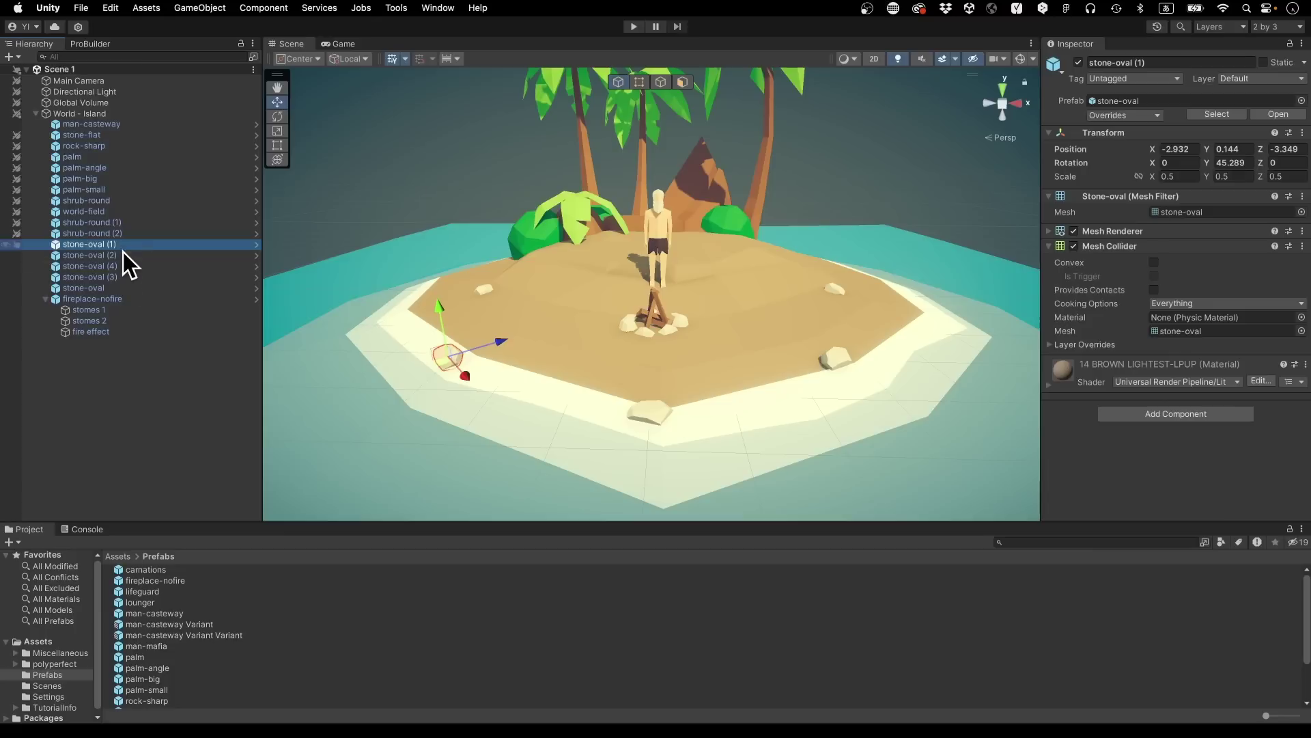
{"action": "left_click", "coordinate": [122, 284], "text": "shift"}
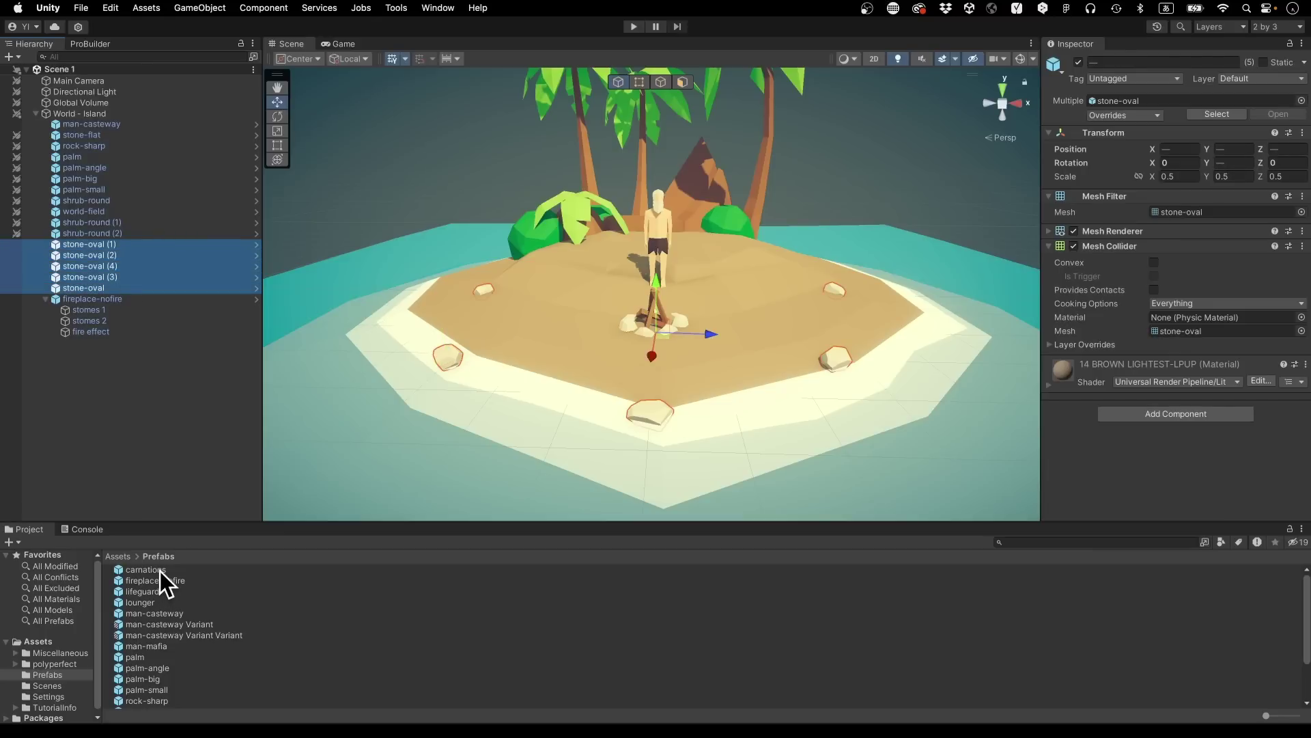
{"action": "left_click_drag", "start_coordinate": [160, 571], "coordinate": [1120, 104]}
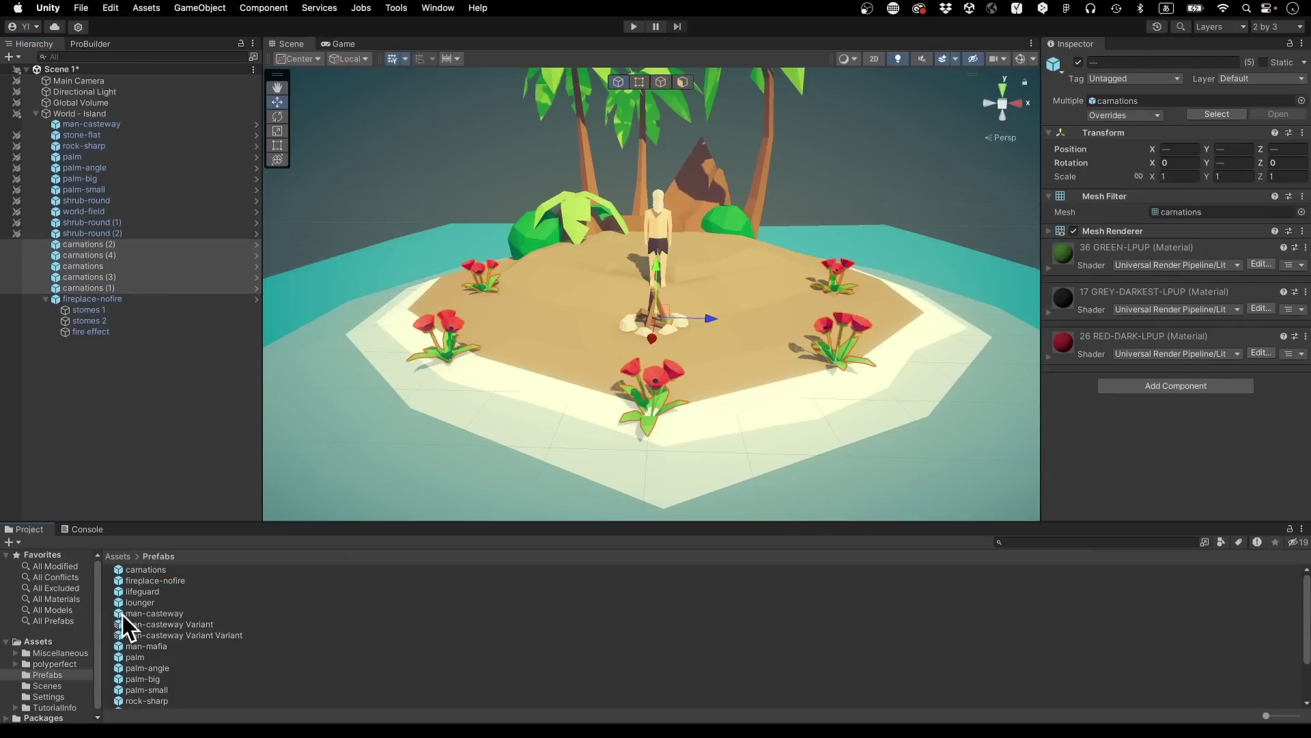
{"action": "left_click_drag", "start_coordinate": [137, 602], "coordinate": [1195, 100]}
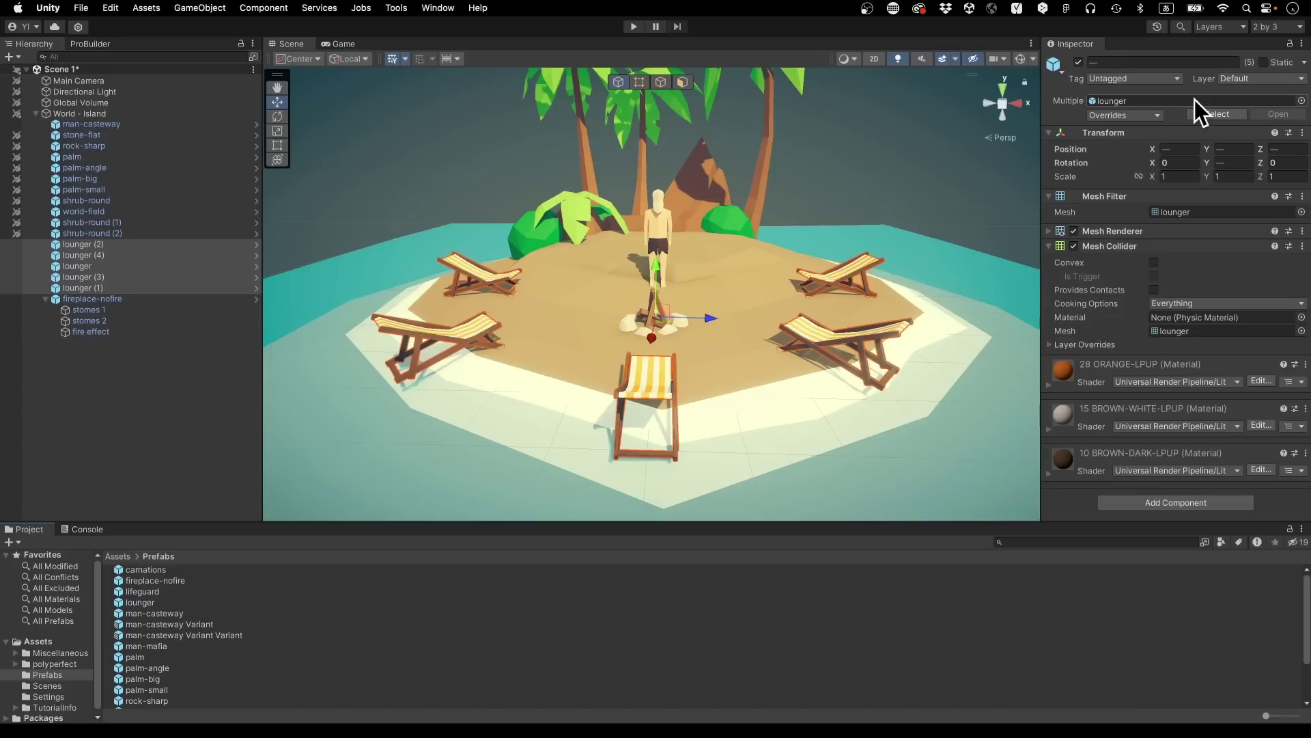
{"action": "mouse_move", "coordinate": [260, 642]}
{"action": "left_mouse_down"}
{"action": "mouse_move", "coordinate": [1103, 133]}
{"action": "mouse_move", "coordinate": [1124, 105]}
{"action": "left_mouse_up"}
{"action": "scroll", "coordinate": [896, 184], "scroll_direction": "up", "scroll_amount": 5}
{"action": "mouse_move", "coordinate": [895, 184]}
{"action": "left_mouse_down", "text": "alt"}
{"action": "mouse_move", "coordinate": [840, 260]}
{"action": "mouse_move", "coordinate": [585, 252]}
{"action": "left_mouse_up", "text": "alt"}
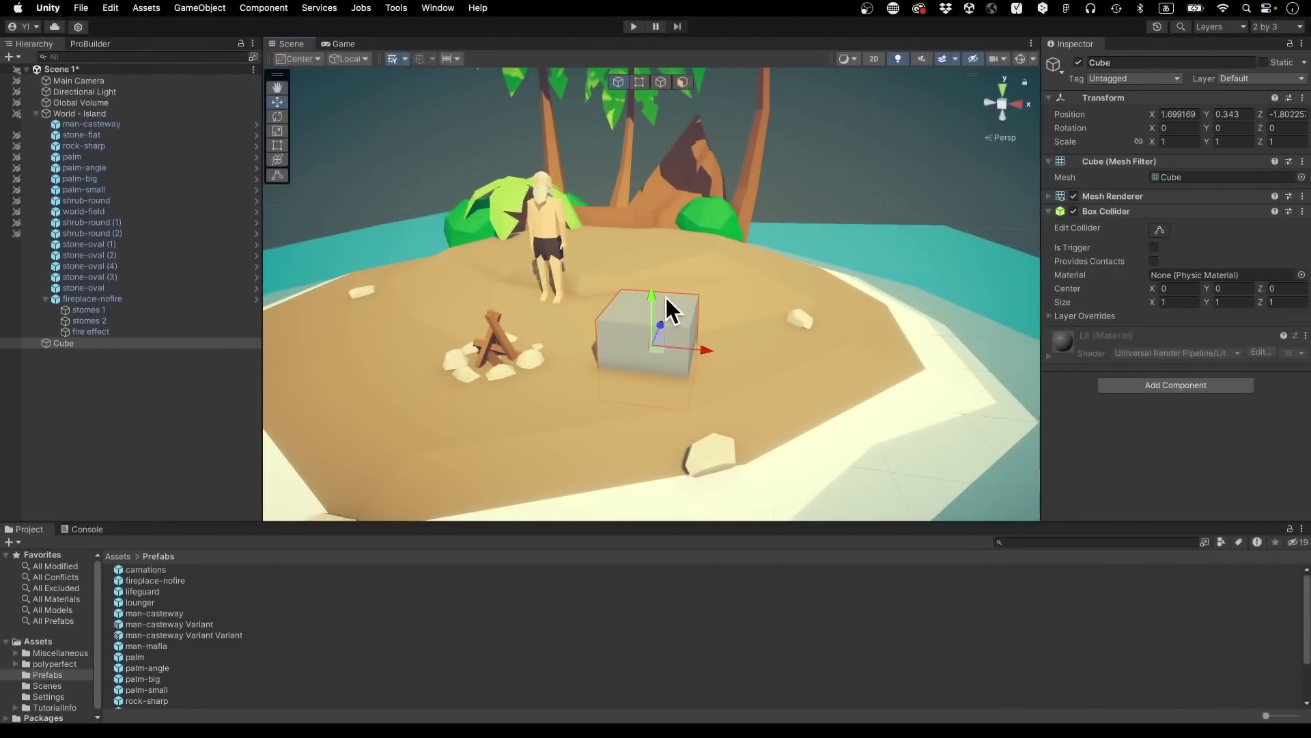
Replace the Cube with the carnations prefab using Prefab > Replace.
{"action": "right_click", "coordinate": [182, 343]}
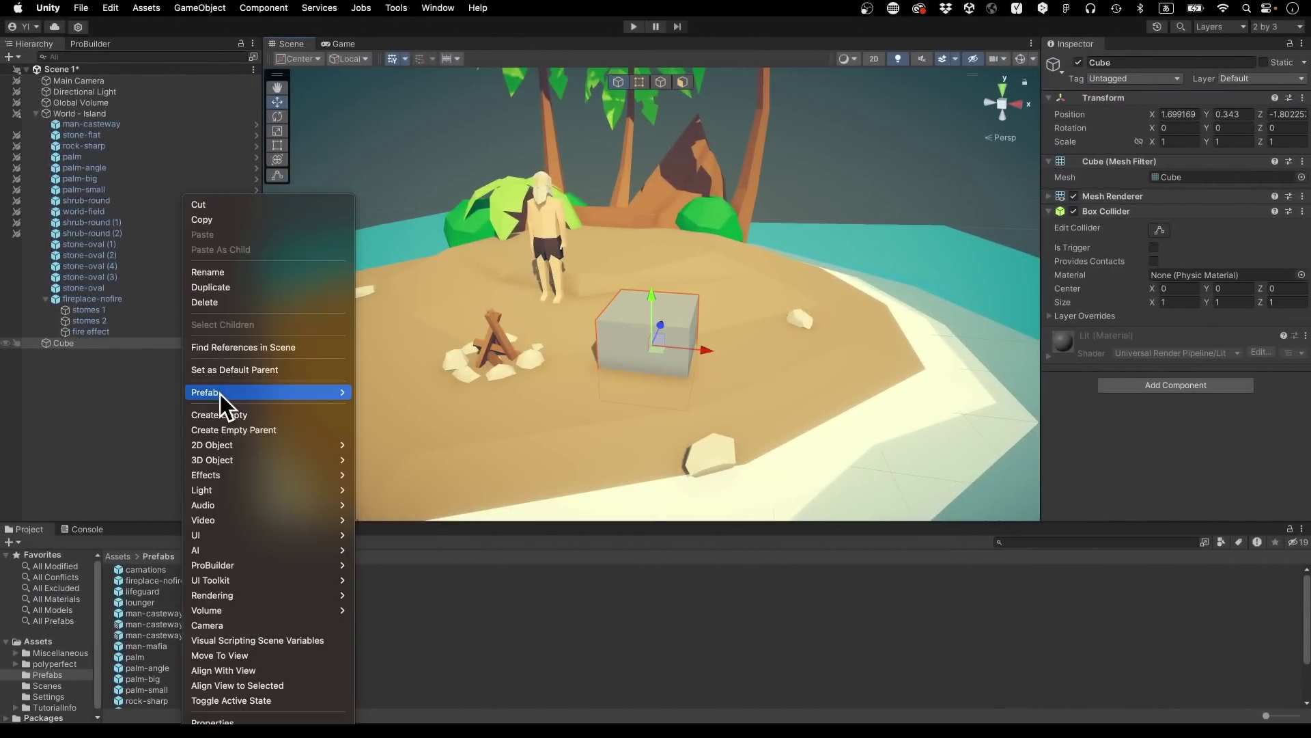
{"action": "mouse_move", "coordinate": [220, 392]}
{"action": "left_click", "coordinate": [366, 393]}
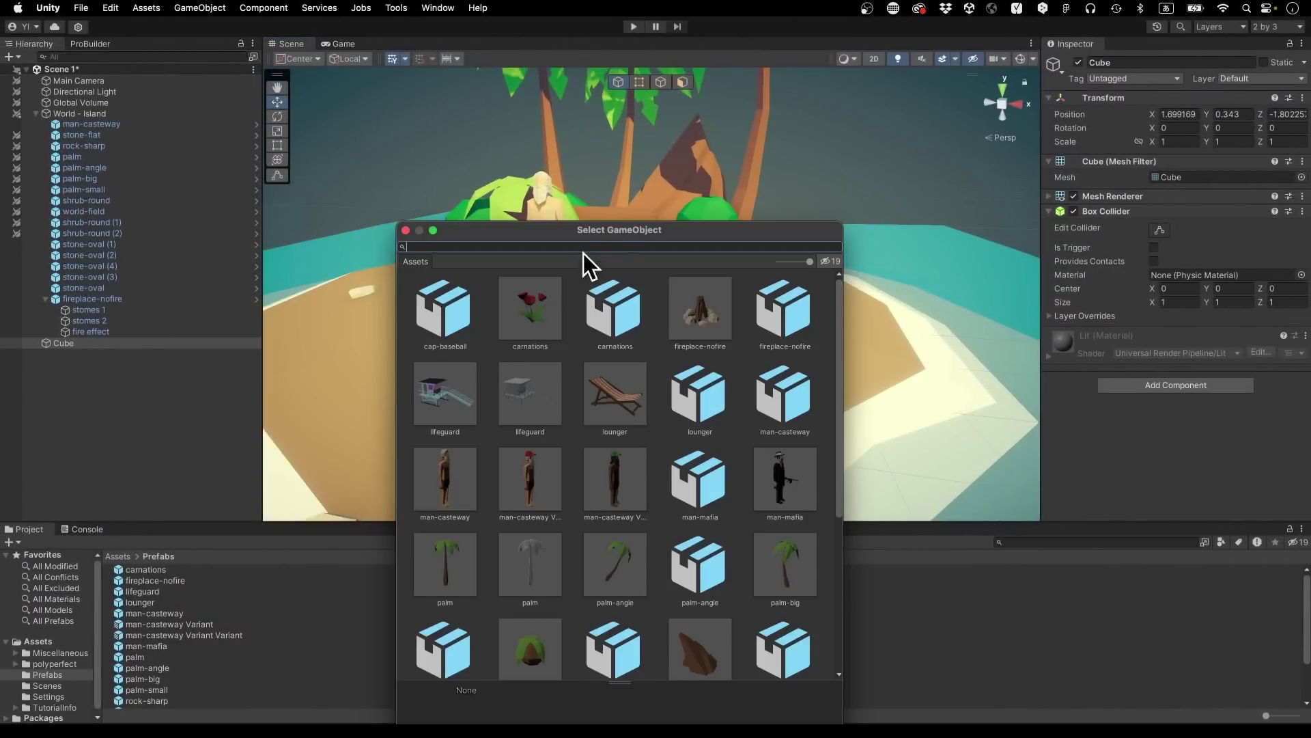
{"action": "left_click_drag", "start_coordinate": [616, 235], "coordinate": [996, 233]}
{"action": "double_click", "coordinate": [917, 317]}
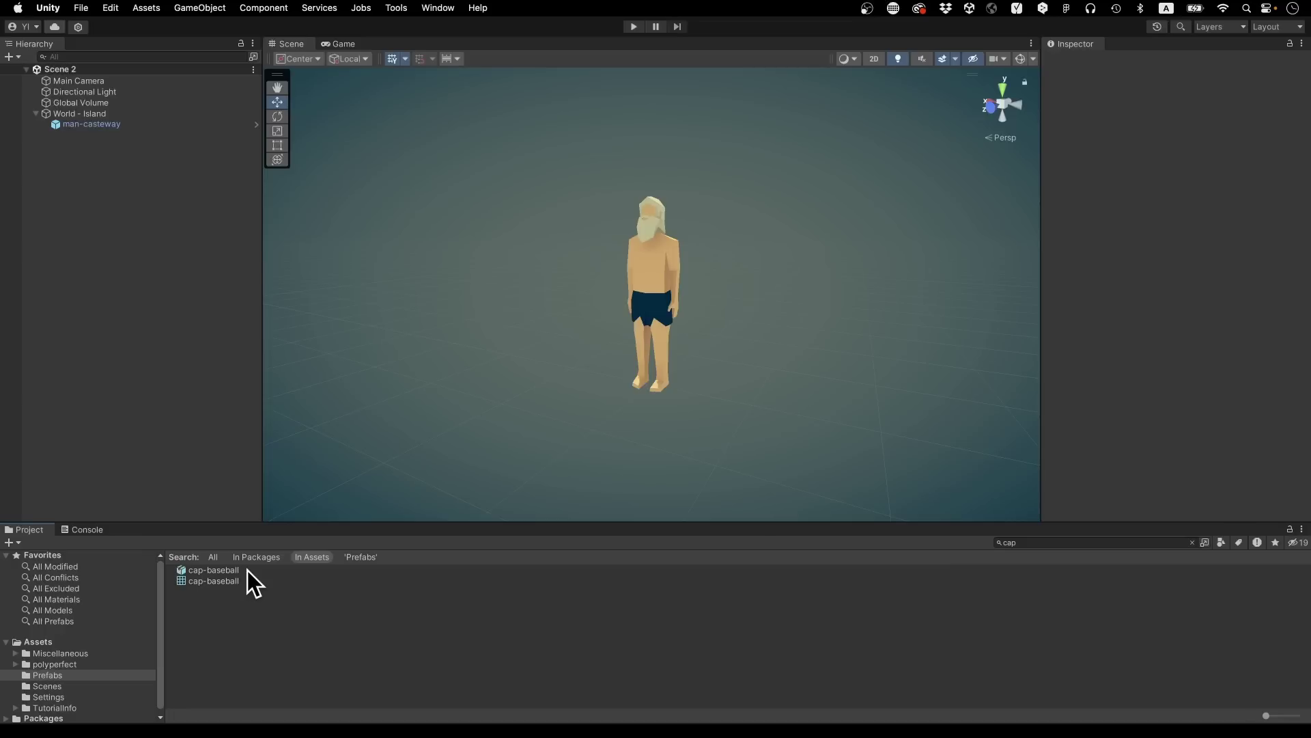
Place a cap-baseball on the castaway's head and give it a green material.
{"action": "left_click_drag", "start_coordinate": [247, 571], "coordinate": [649, 198]}
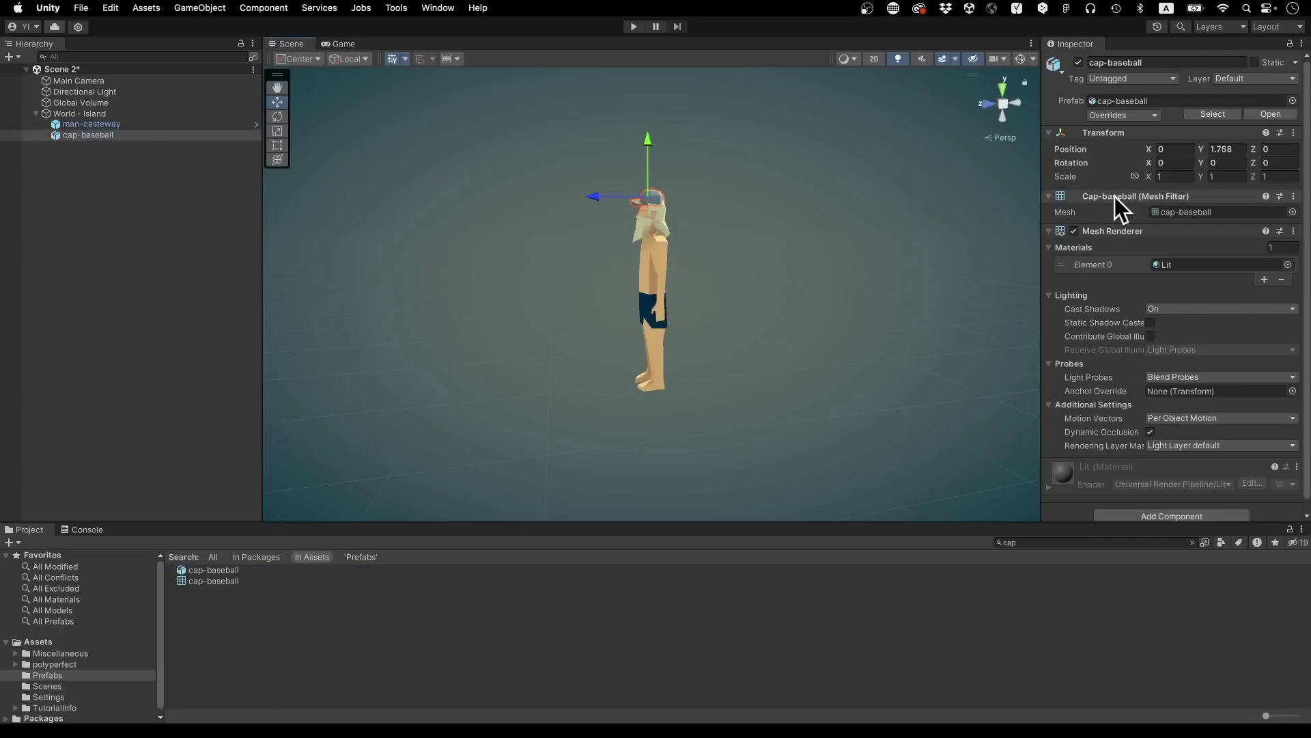
{"action": "key", "text": "f"}
{"action": "left_click_drag", "start_coordinate": [579, 268], "coordinate": [574, 269]}
{"action": "scroll", "coordinate": [658, 293], "scroll_direction": "down", "scroll_amount": 10}
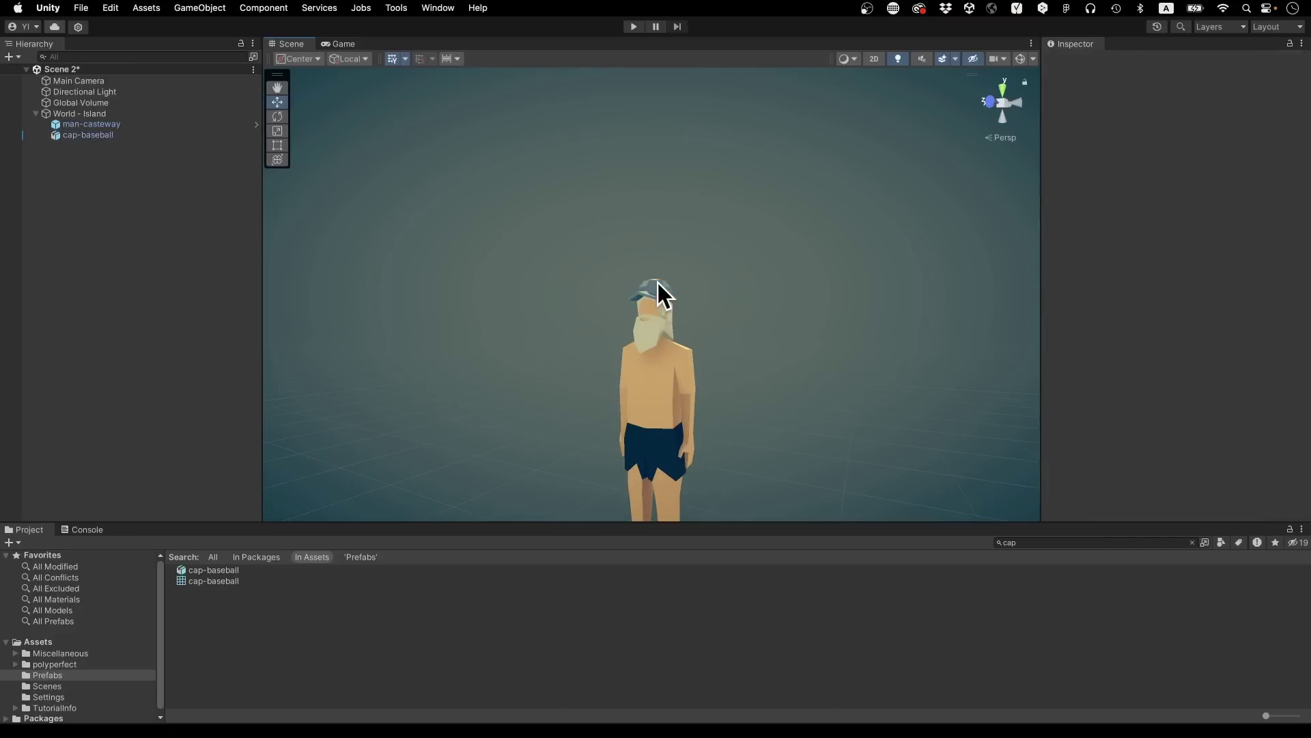
{"action": "left_click", "coordinate": [1287, 264]}
{"action": "double_click", "coordinate": [1166, 490]}
{"action": "left_click", "coordinate": [654, 396]}
Make the castaway's body orange, parent the cap to him, and save a Prefab Variant.
{"action": "left_click", "coordinate": [1268, 293]}
{"action": "left_click", "coordinate": [981, 389]}
{"action": "left_click", "coordinate": [1004, 330]}
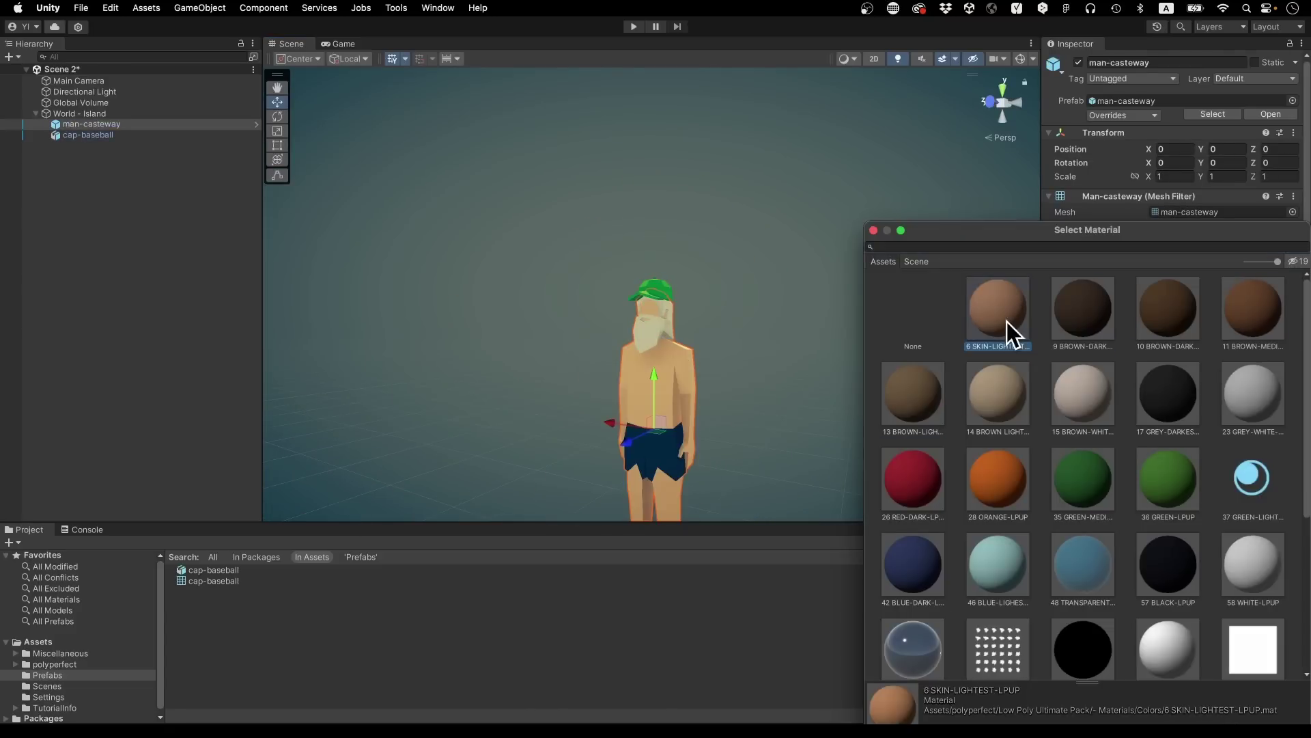
{"action": "left_click", "coordinate": [1003, 459]}
{"action": "double_click", "coordinate": [1002, 458]}
{"action": "mouse_move", "coordinate": [89, 134]}
{"action": "left_mouse_down"}
{"action": "mouse_move", "coordinate": [92, 124]}
{"action": "mouse_move", "coordinate": [80, 673]}
{"action": "left_mouse_up"}
{"action": "left_click", "coordinate": [47, 675]}
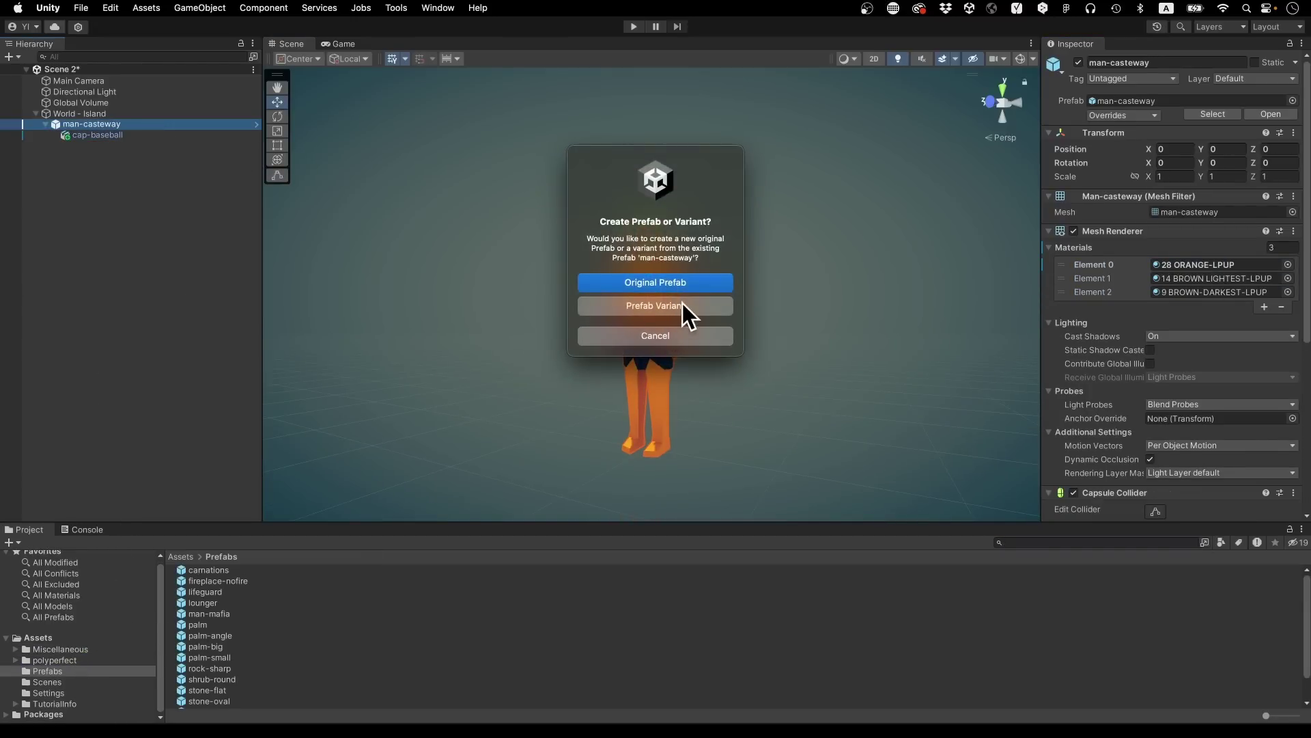
{"action": "left_click", "coordinate": [683, 303]}
Recolour the cap red and the shorts green, then save another Prefab Variant in Prefabs.
{"action": "left_click", "coordinate": [146, 135]}
{"action": "left_click_drag", "start_coordinate": [669, 437], "coordinate": [705, 433], "text": "alt"}
{"action": "left_click", "coordinate": [1288, 264]}
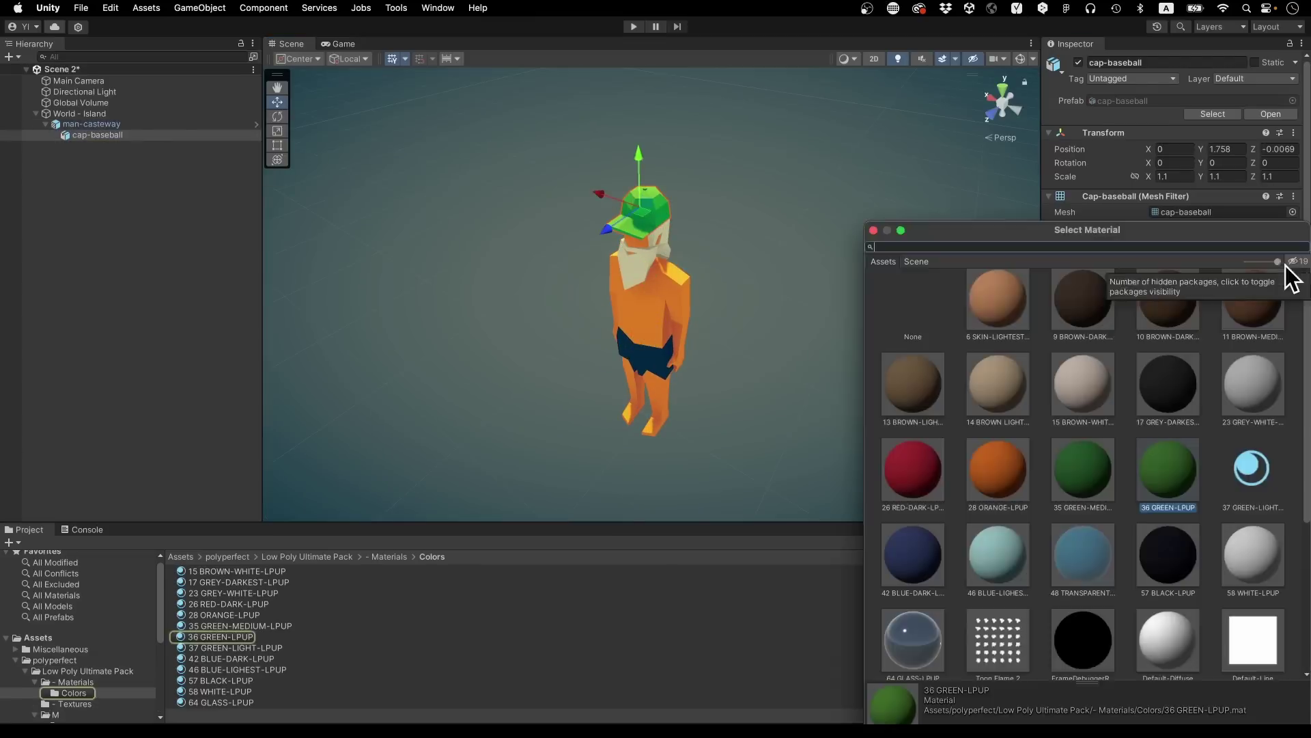
{"action": "left_click", "coordinate": [1291, 290]}
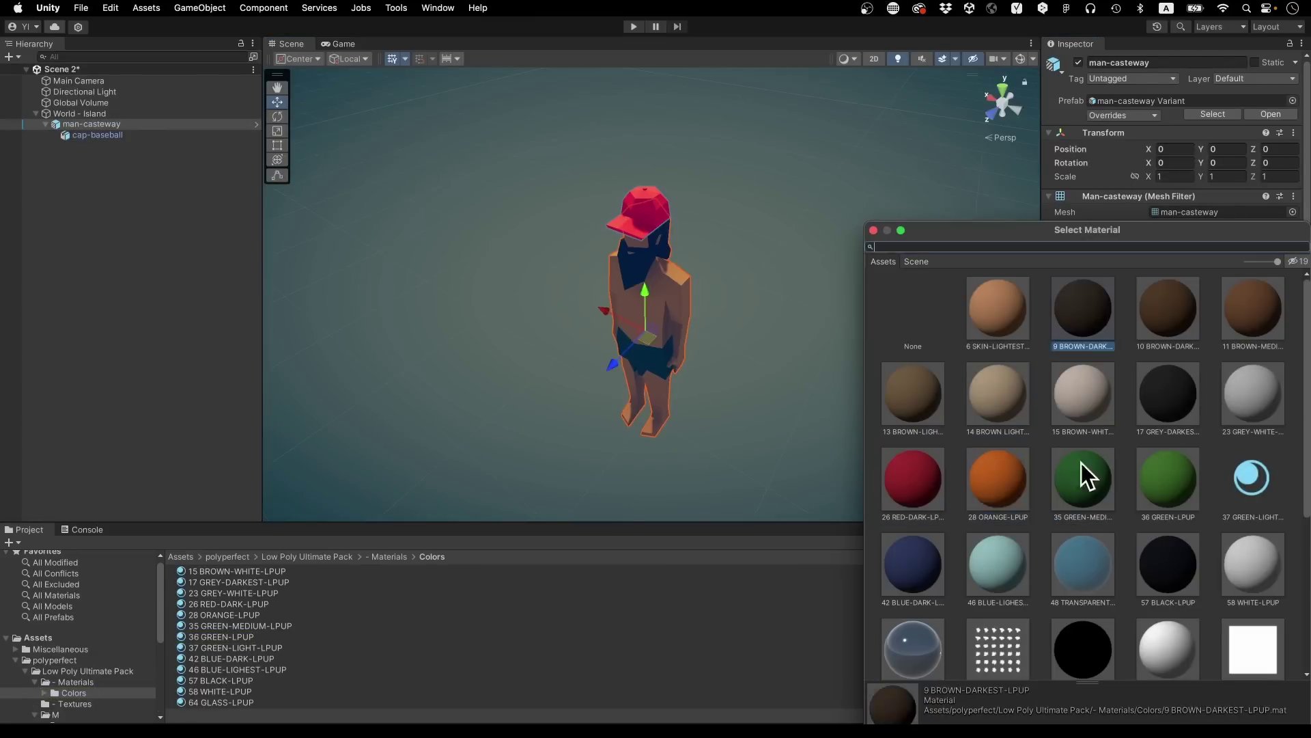
{"action": "double_click", "coordinate": [1088, 476]}
{"action": "left_click", "coordinate": [37, 637]}
{"action": "left_click_drag", "start_coordinate": [96, 125], "coordinate": [220, 605]}
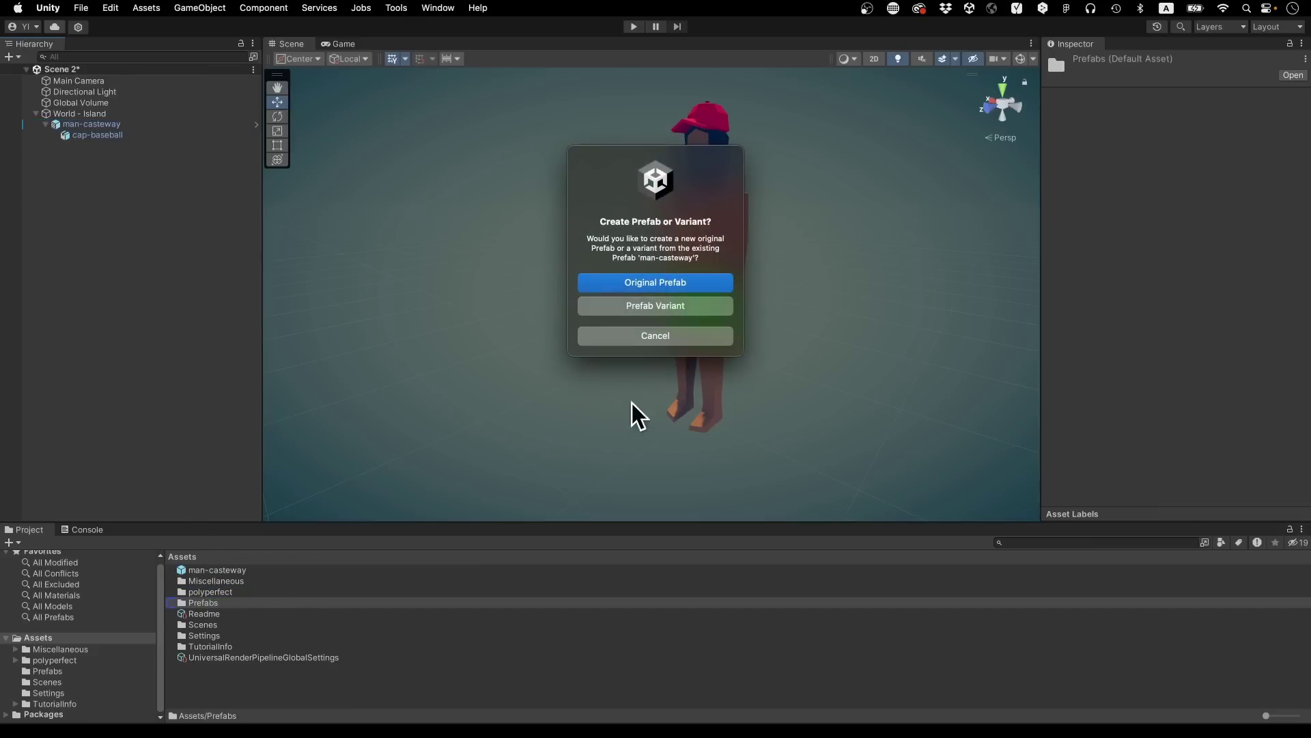
{"action": "left_click", "coordinate": [675, 308]}
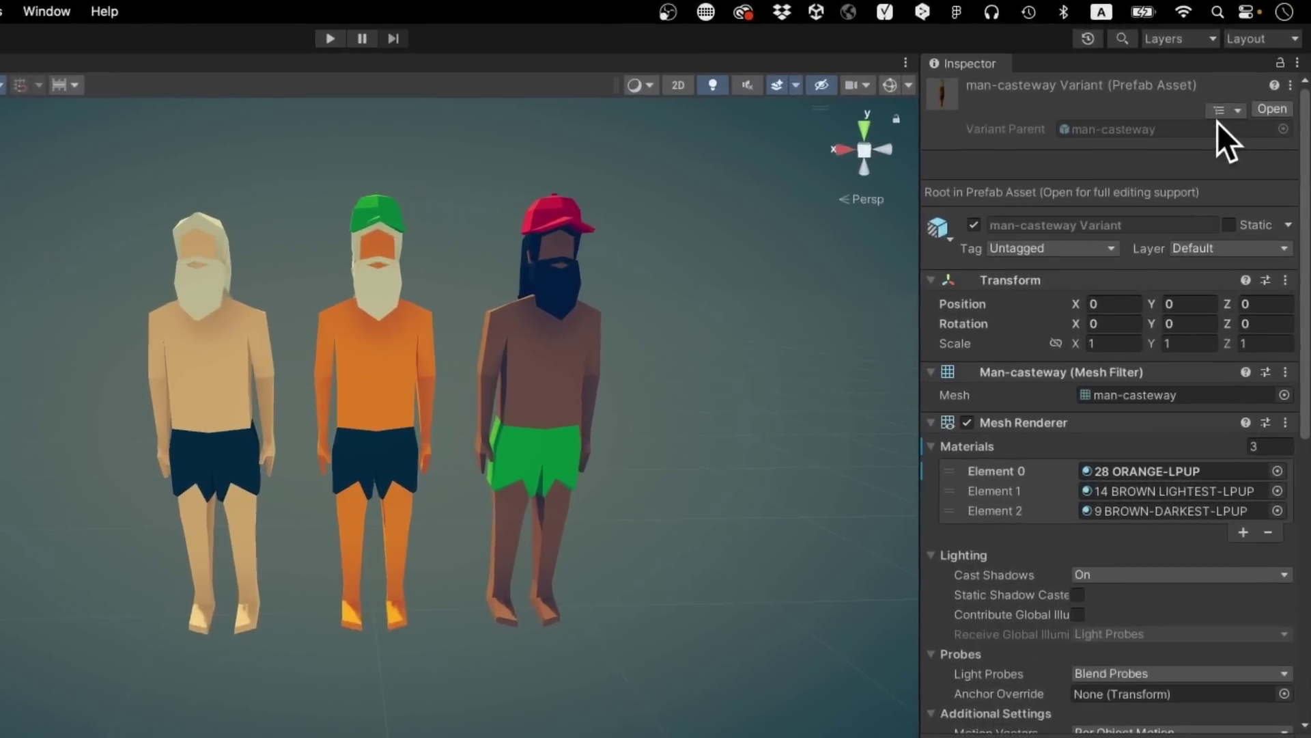
Show the castaway variant's variant family and expand its Children list.
{"action": "left_click", "coordinate": [1252, 79]}
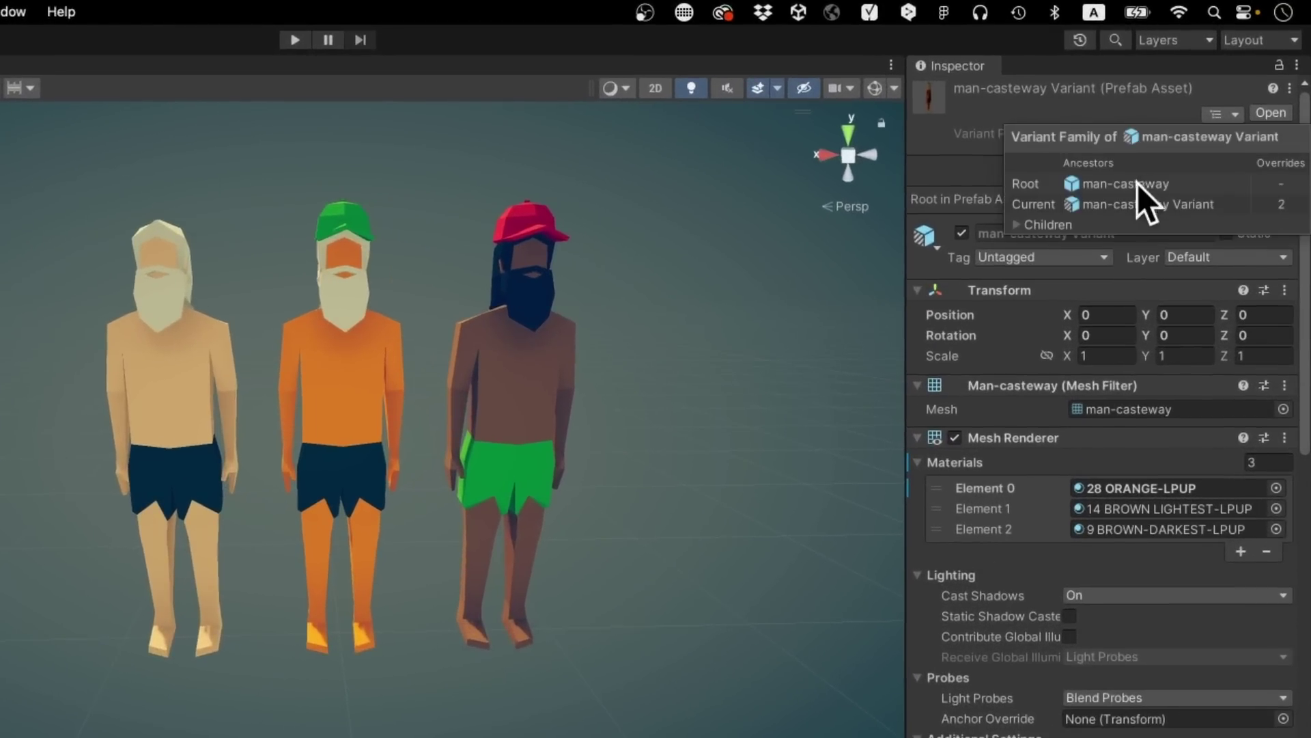
{"action": "left_click", "coordinate": [1014, 225]}
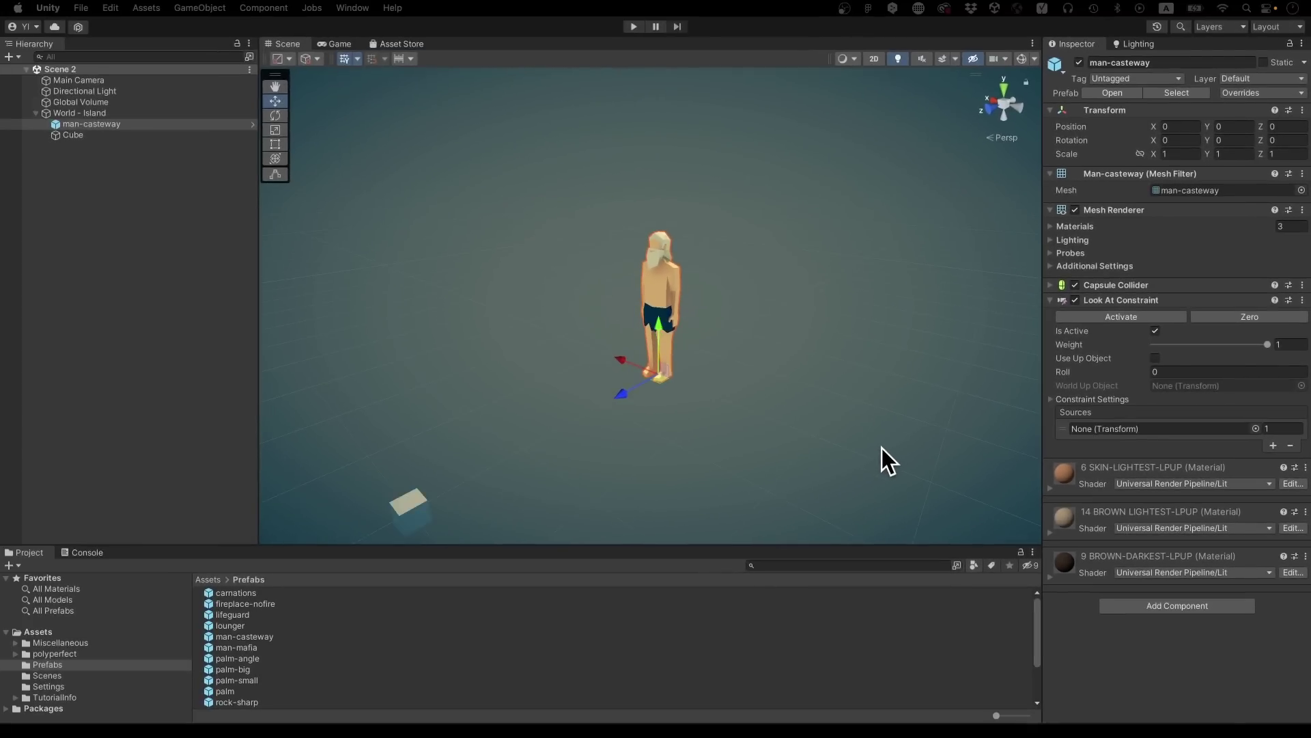
Set the Cube as the Look At Constraint source and move the Cube.
{"action": "left_click_drag", "start_coordinate": [149, 138], "coordinate": [1175, 427]}
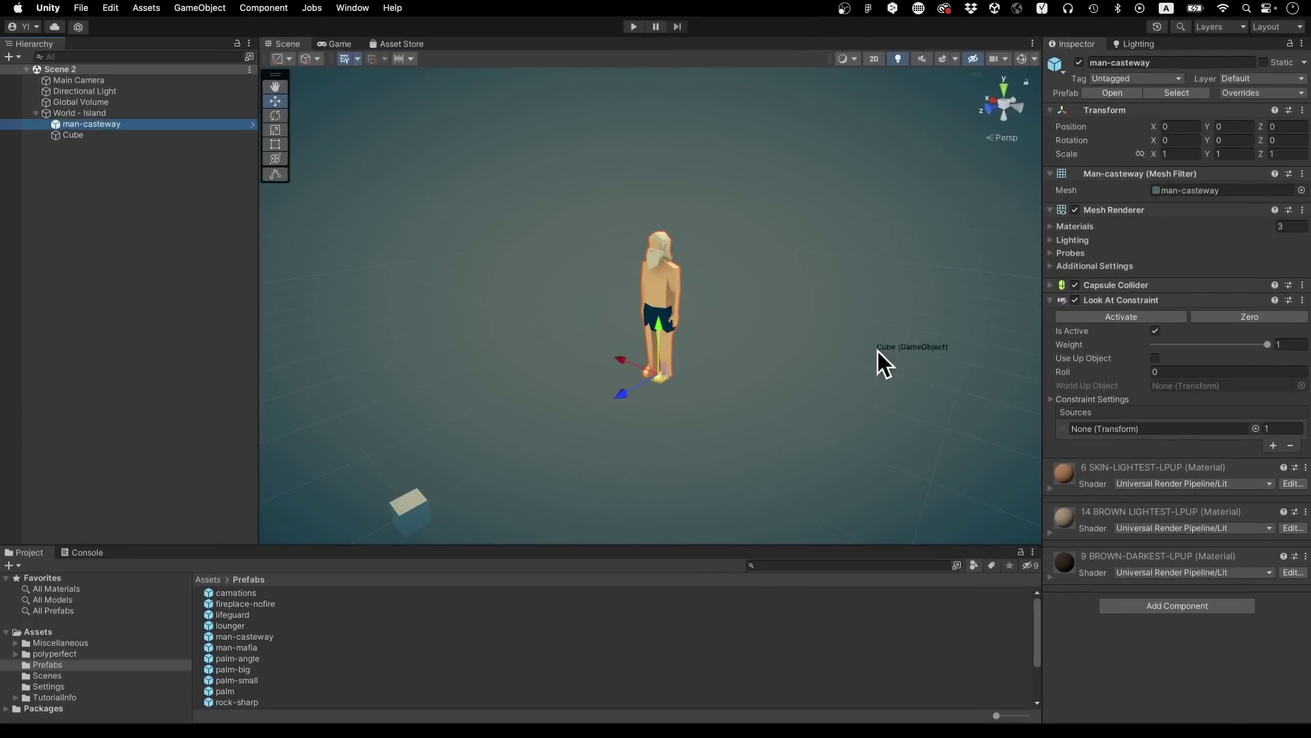
{"action": "left_click", "coordinate": [205, 136]}
{"action": "mouse_move", "coordinate": [403, 525]}
{"action": "left_mouse_down"}
{"action": "mouse_move", "coordinate": [830, 530]}
{"action": "mouse_move", "coordinate": [551, 265]}
{"action": "mouse_move", "coordinate": [878, 462]}
{"action": "mouse_move", "coordinate": [406, 385]}
{"action": "mouse_move", "coordinate": [939, 275]}
{"action": "mouse_move", "coordinate": [392, 497]}
{"action": "left_mouse_up"}
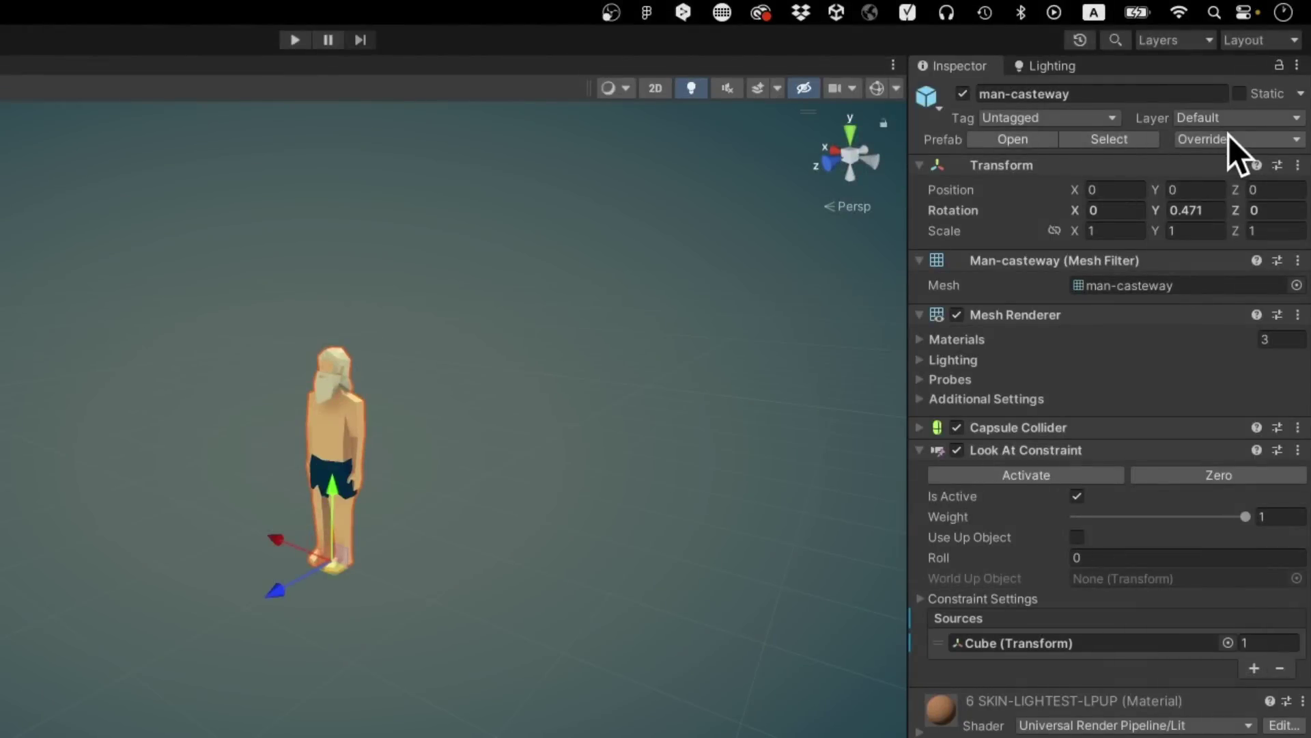
Apply all of the castaway's overrides so the constraint is saved into the prefab.
{"action": "left_click", "coordinate": [1228, 135]}
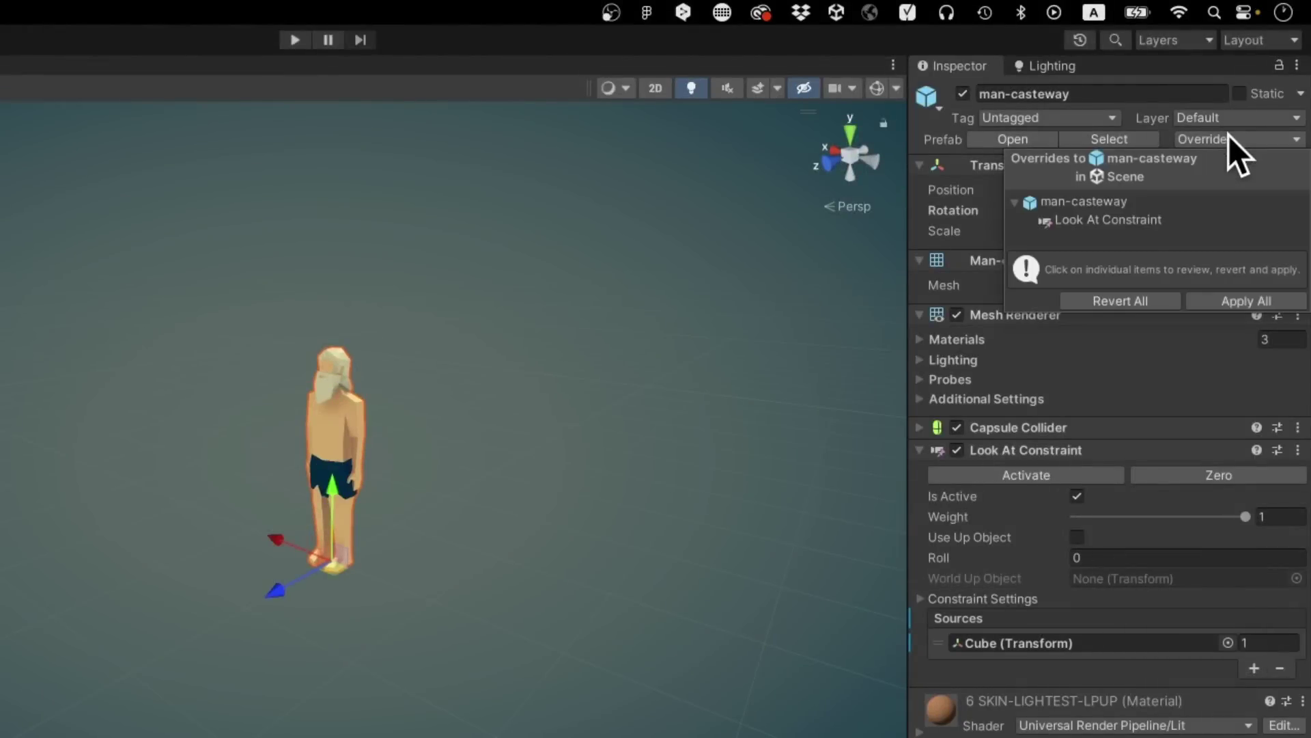
{"action": "left_click", "coordinate": [1248, 302]}
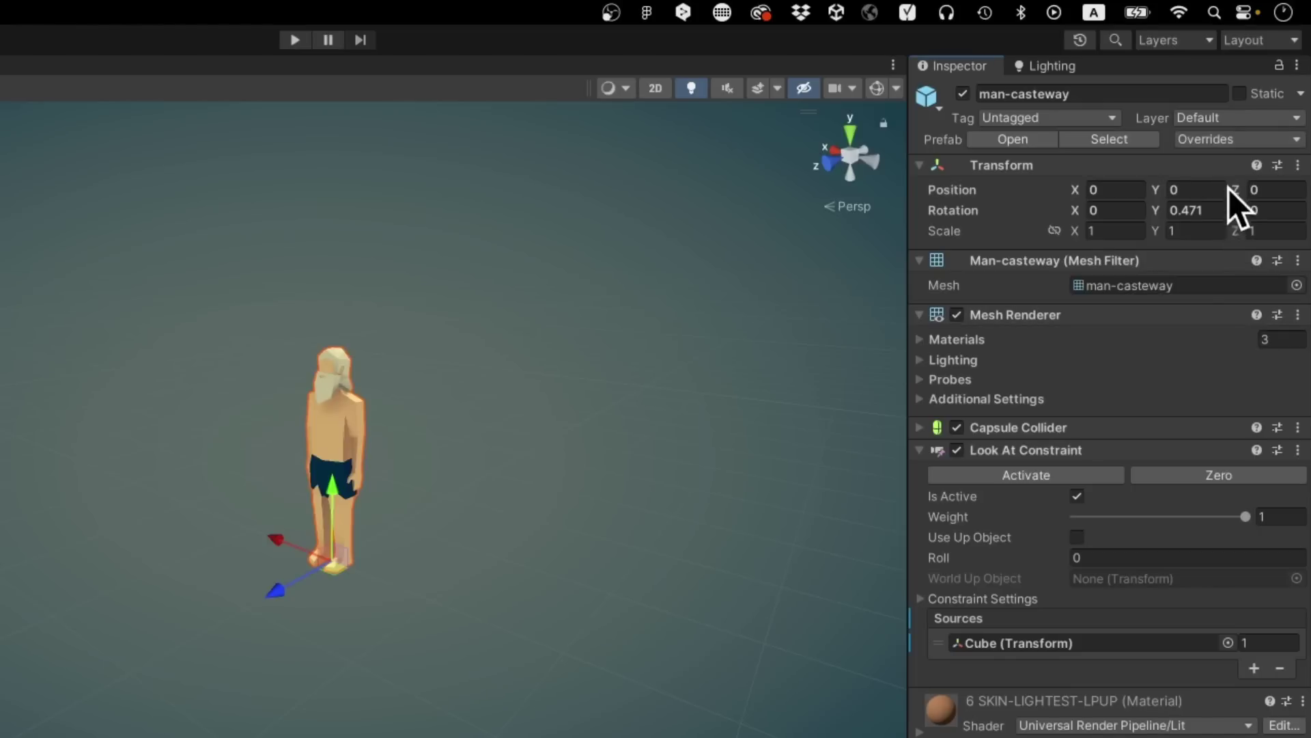
{"action": "left_click", "coordinate": [1235, 136]}
{"action": "left_click", "coordinate": [1241, 299]}
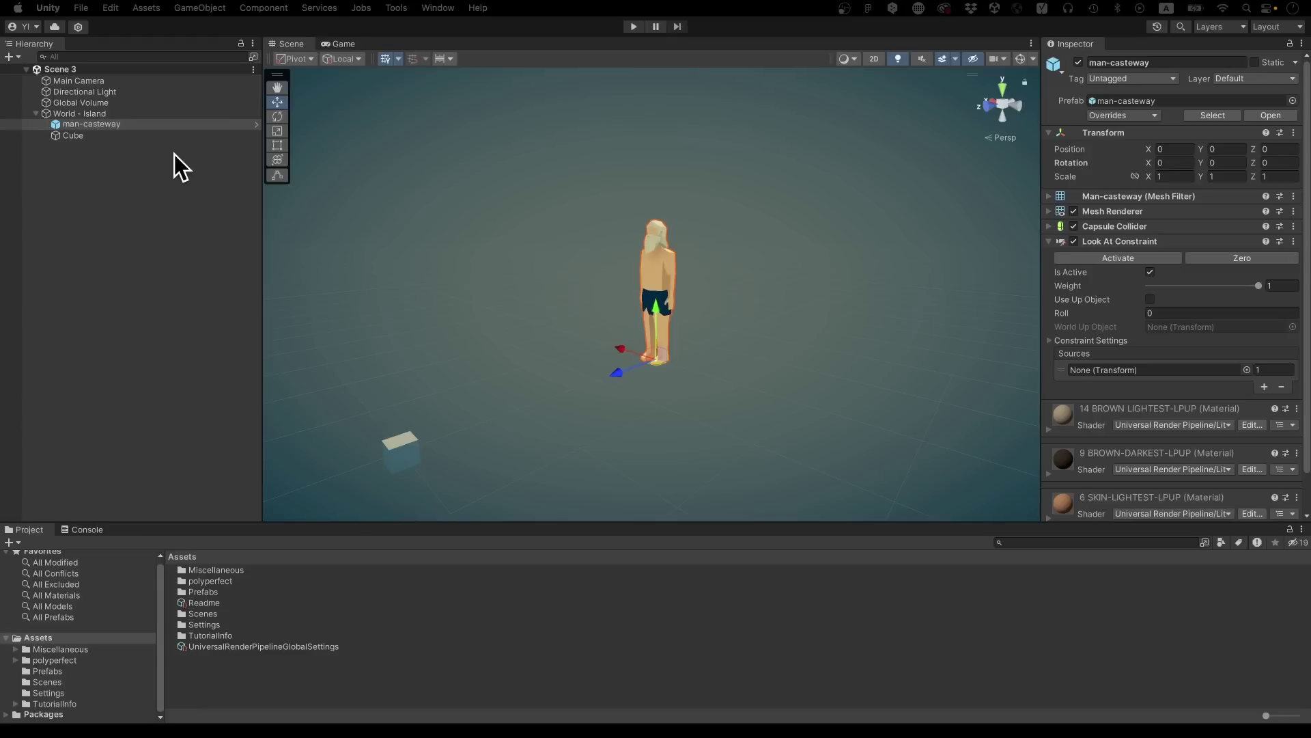
Make Cube the castaway's Look At Constraint source and confirm it appears among the prefab overrides.
{"action": "mouse_move", "coordinate": [178, 137]}
{"action": "left_mouse_down"}
{"action": "mouse_move", "coordinate": [985, 302]}
{"action": "mouse_move", "coordinate": [1157, 372]}
{"action": "left_mouse_up"}
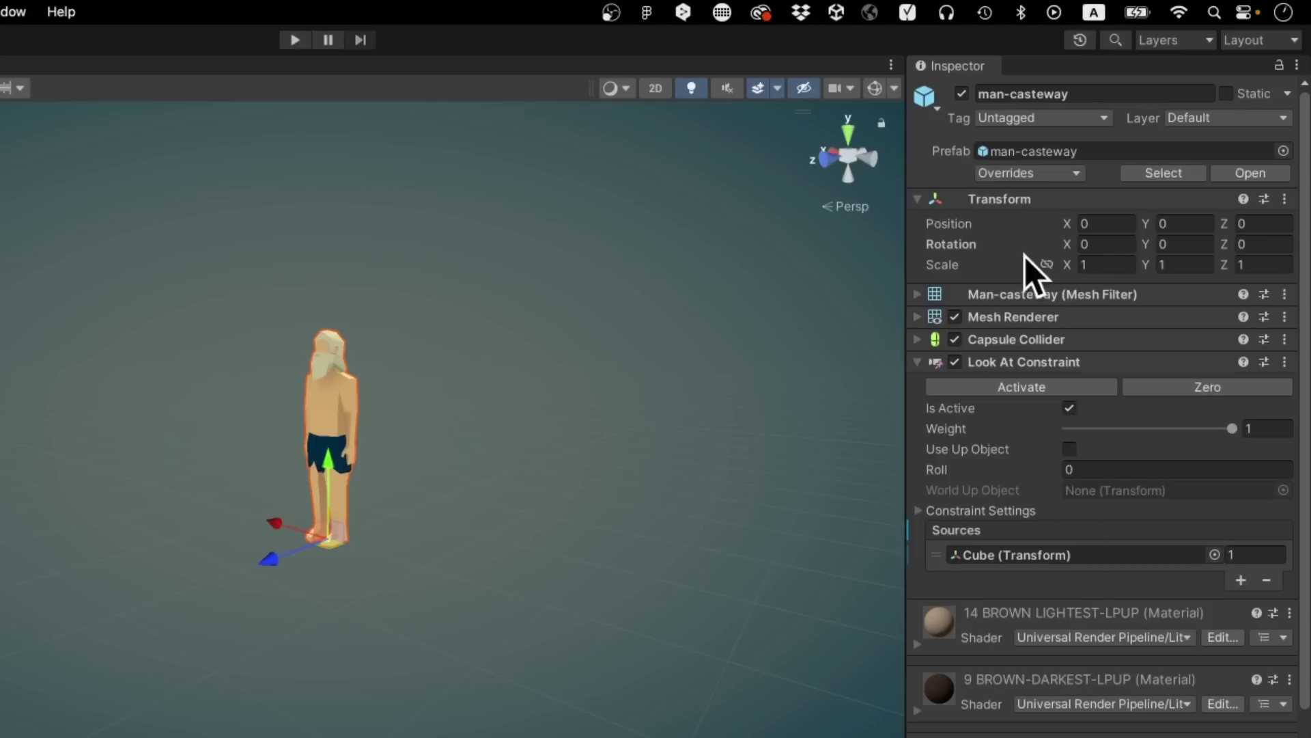
{"action": "left_click", "coordinate": [1035, 175]}
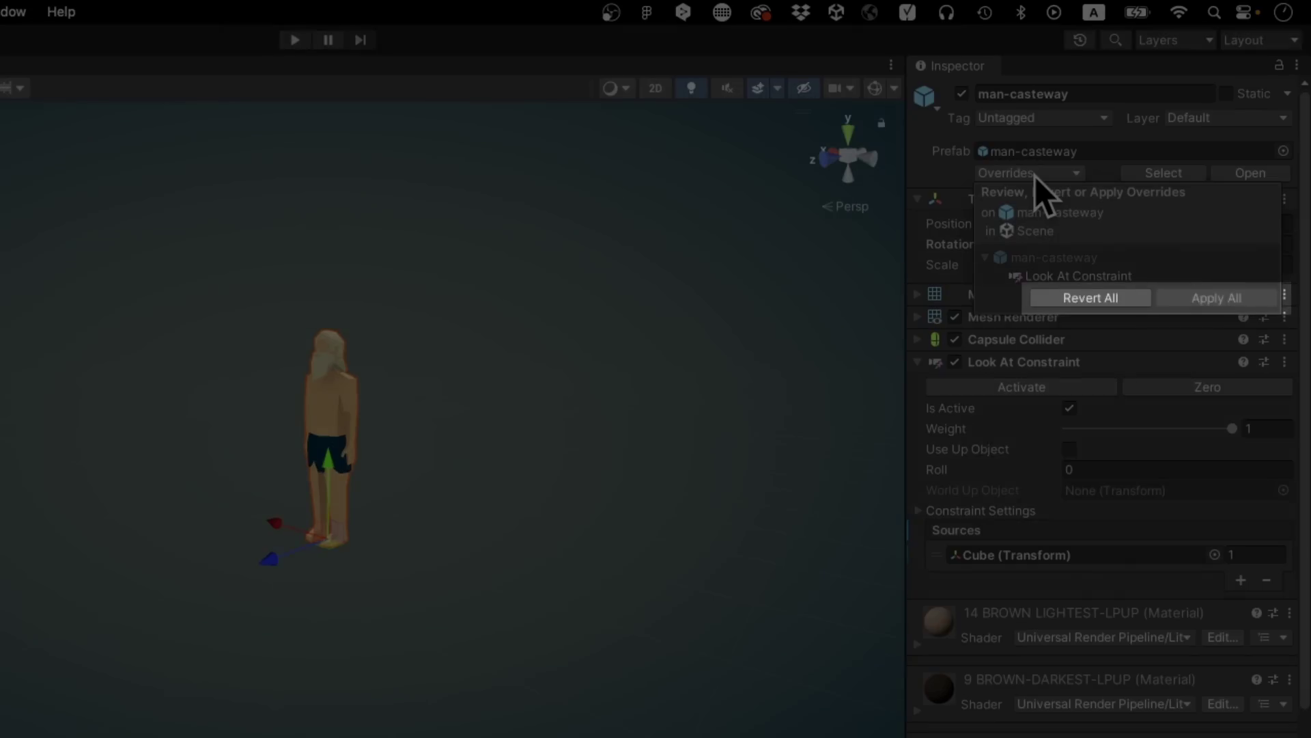